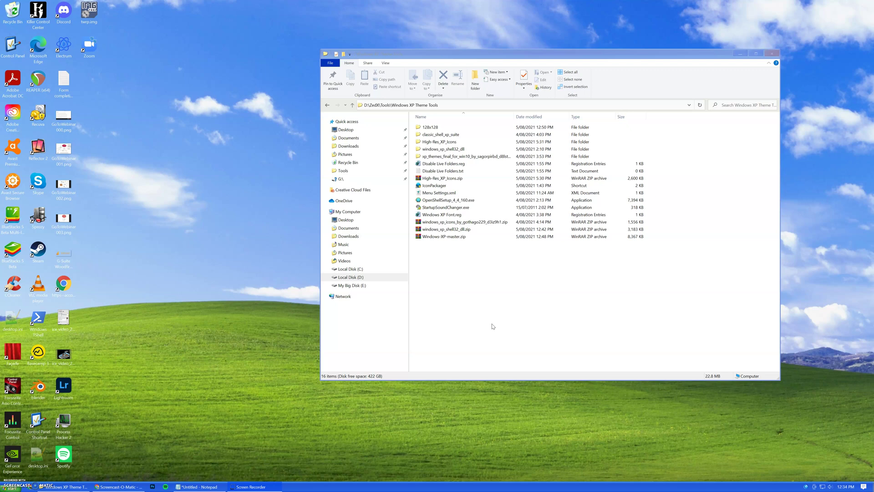
Focus the Windows XP Theme Tools folder window and bring up the XP-style Start menu.
{"action": "left_click", "coordinate": [492, 327]}
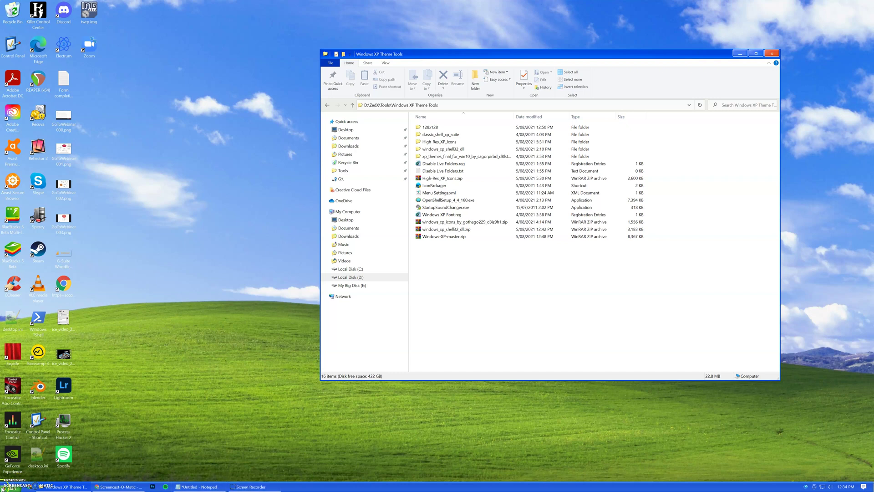
{"action": "left_click", "coordinate": [3, 487]}
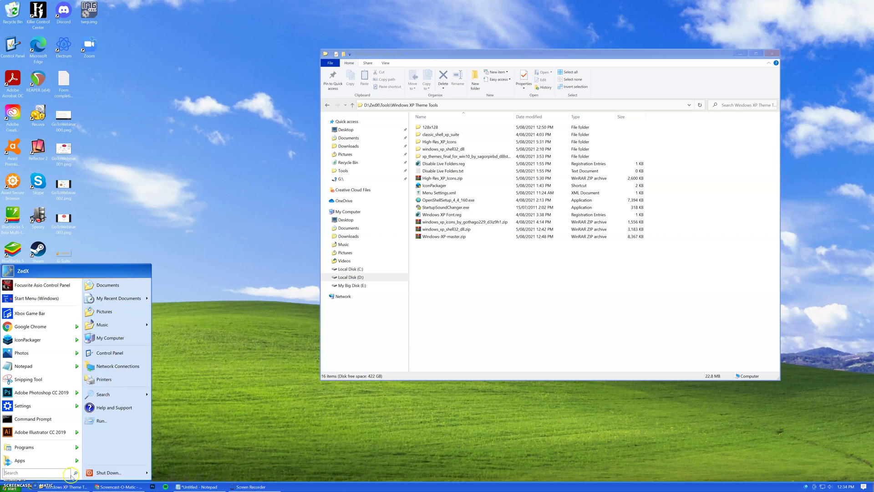
Expand the Programs cascade in the XP Start menu, then dismiss the menu with Esc.
{"action": "mouse_move", "coordinate": [75, 450]}
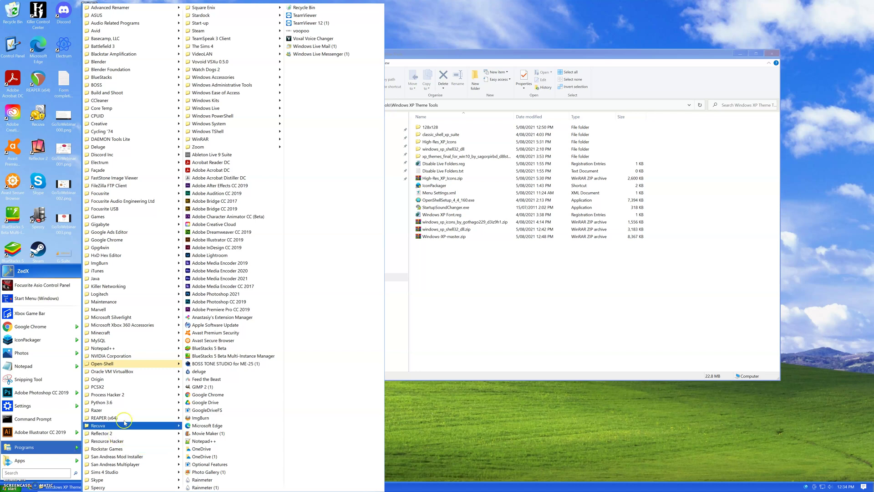
{"action": "key", "text": "Escape"}
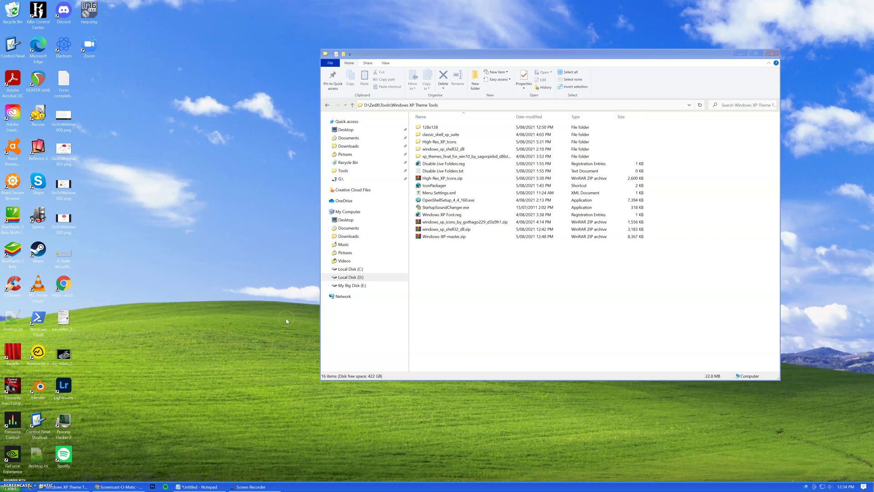
{"action": "left_click", "coordinate": [284, 273]}
{"action": "left_click", "coordinate": [403, 214]}
{"action": "left_click", "coordinate": [483, 255]}
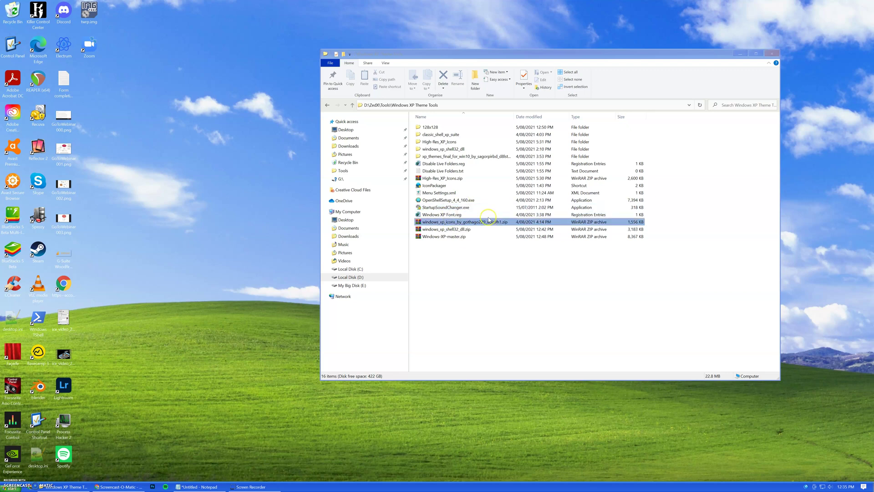
{"action": "left_click", "coordinate": [445, 252]}
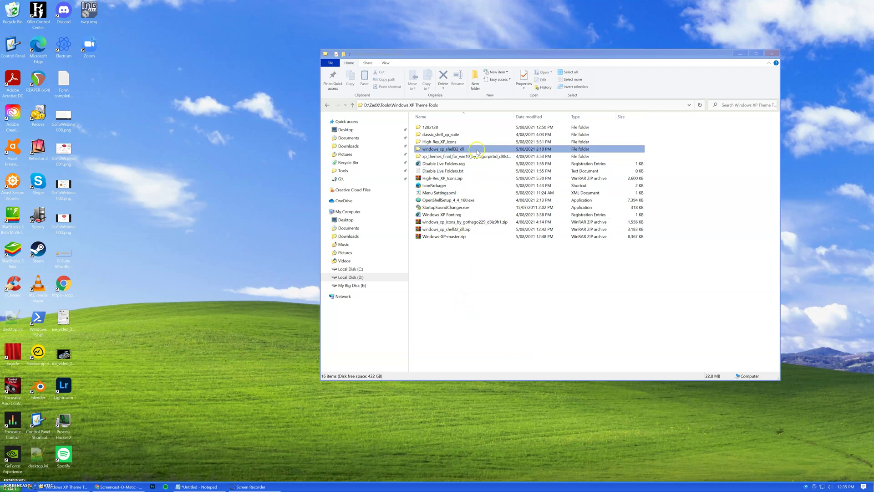
{"action": "left_click", "coordinate": [479, 157]}
Navigate into xp_themes_final > XP Themes for Windows 10 and select the Build 14393 folder.
{"action": "double_click", "coordinate": [479, 157]}
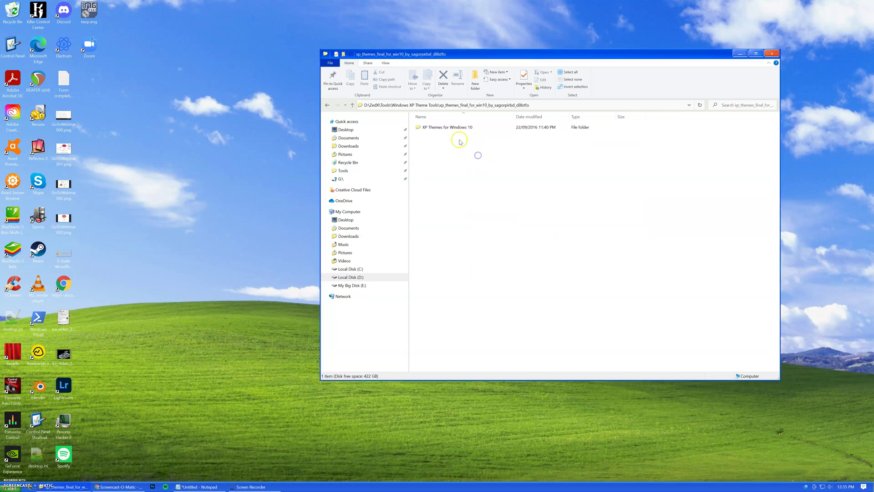
{"action": "double_click", "coordinate": [451, 129]}
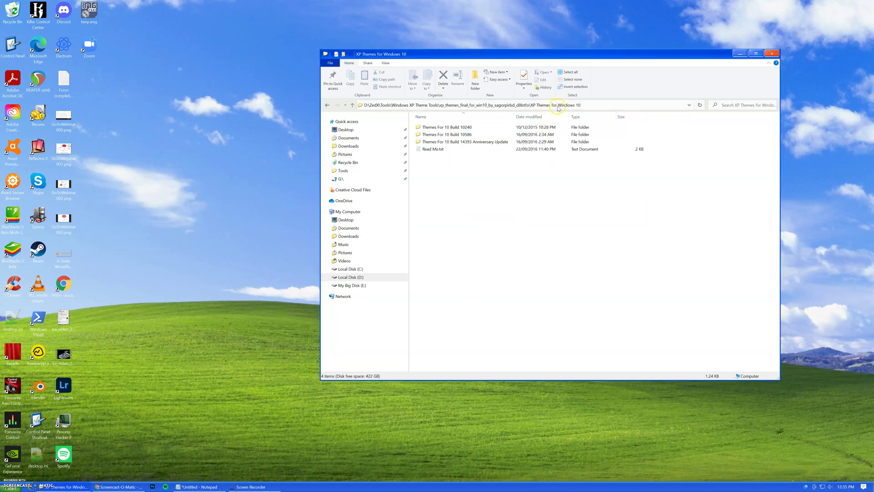
{"action": "left_click", "coordinate": [434, 143]}
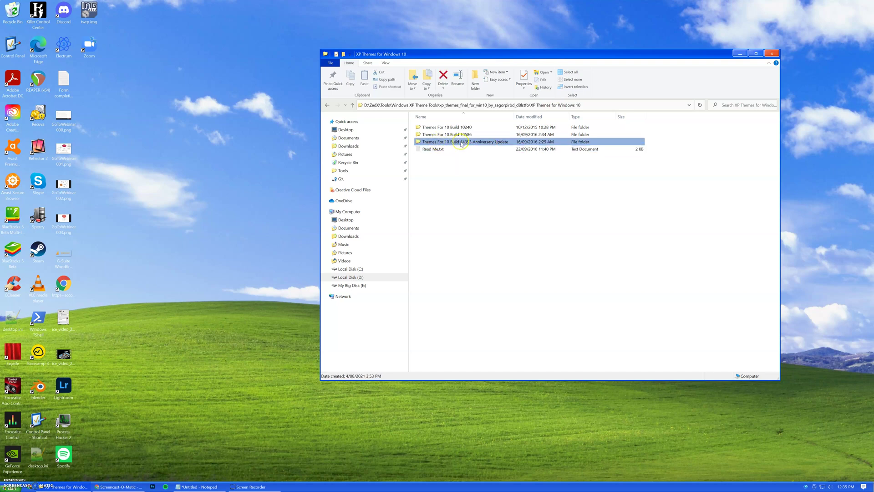
{"action": "mouse_move", "coordinate": [489, 143]}
{"action": "left_click", "coordinate": [476, 151], "text": "shift"}
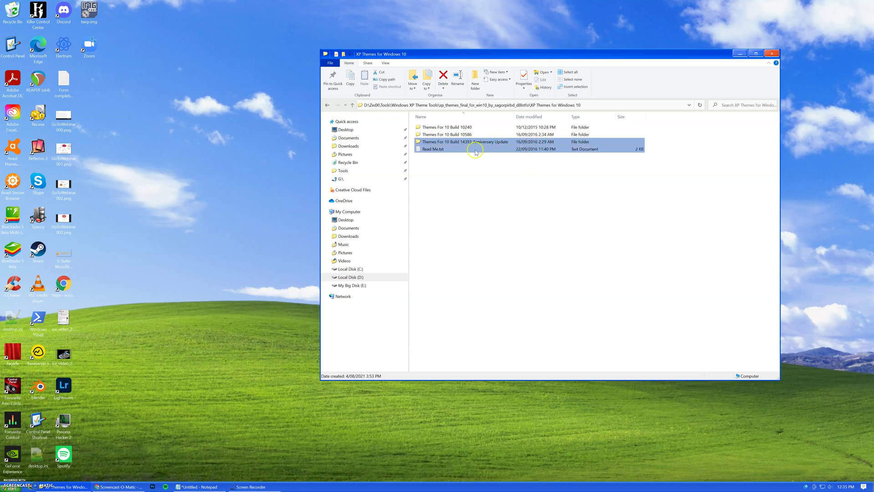
{"action": "left_click", "coordinate": [483, 143]}
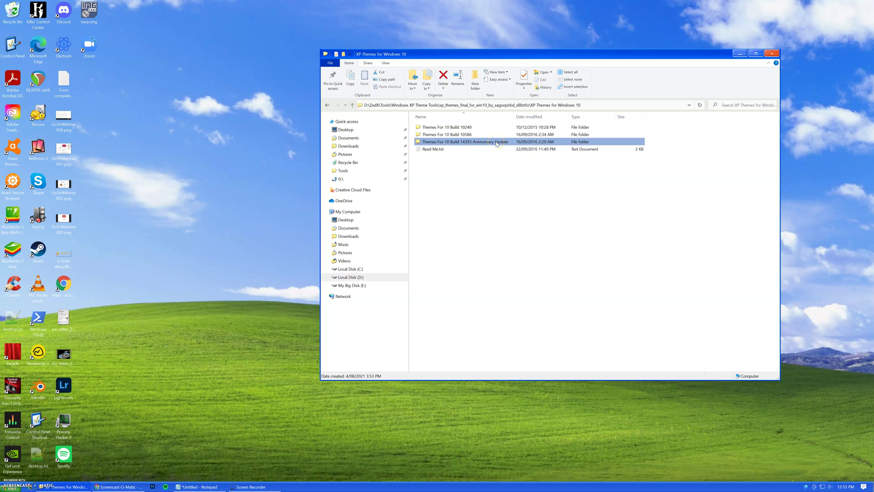
Enter the Build 14393 folder, browse the XP .theme files, and peek into Windows XP.
{"action": "double_click", "coordinate": [497, 144]}
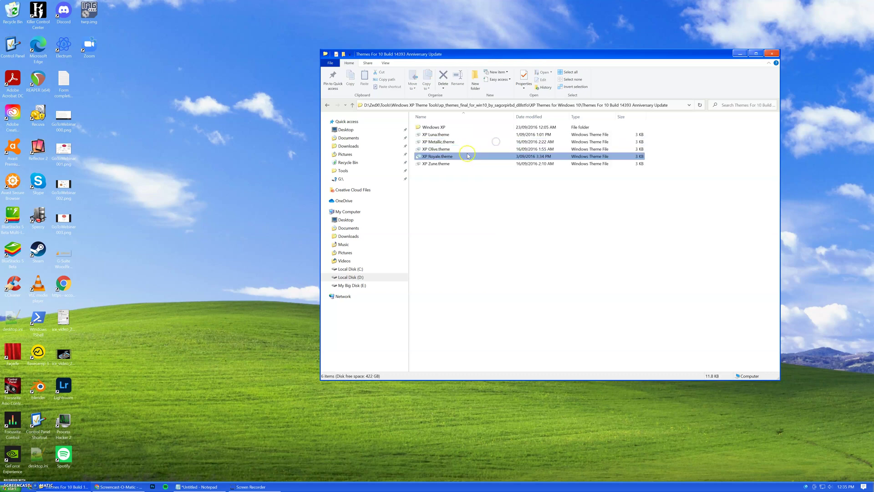
{"action": "key", "text": "Down"}
{"action": "key", "text": "Down"}
{"action": "key", "text": "Down"}
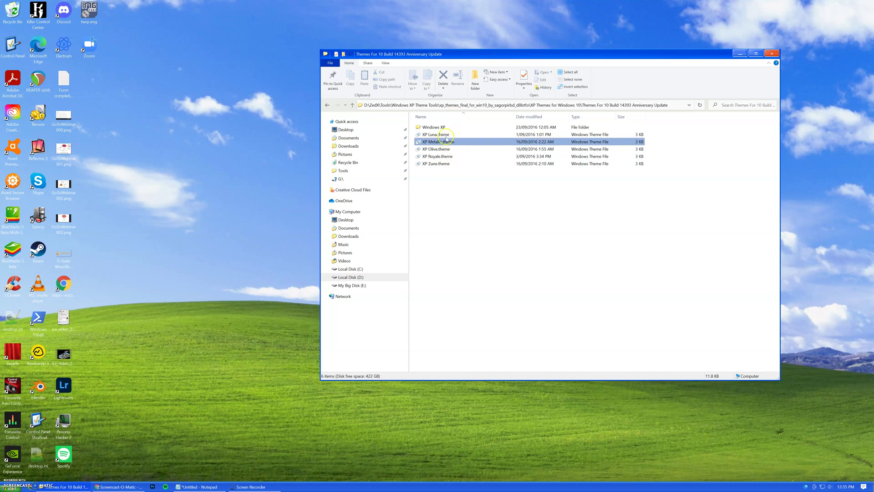
{"action": "left_click", "coordinate": [438, 137]}
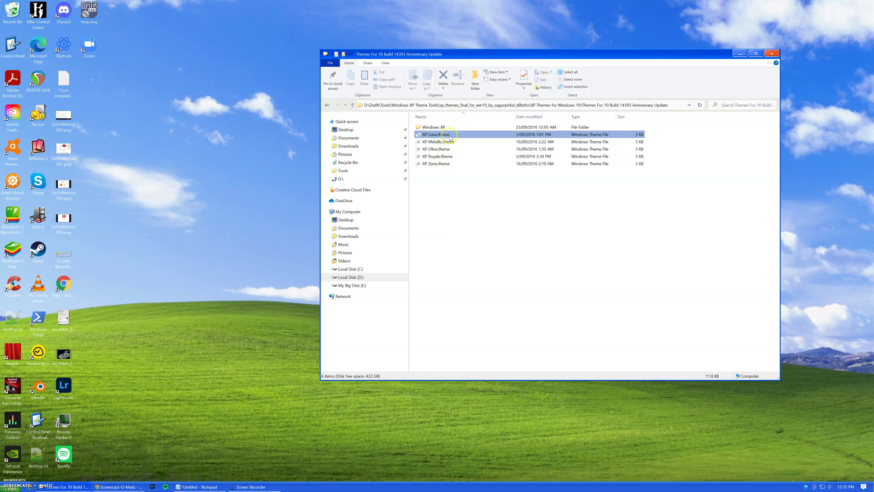
{"action": "double_click", "coordinate": [445, 128]}
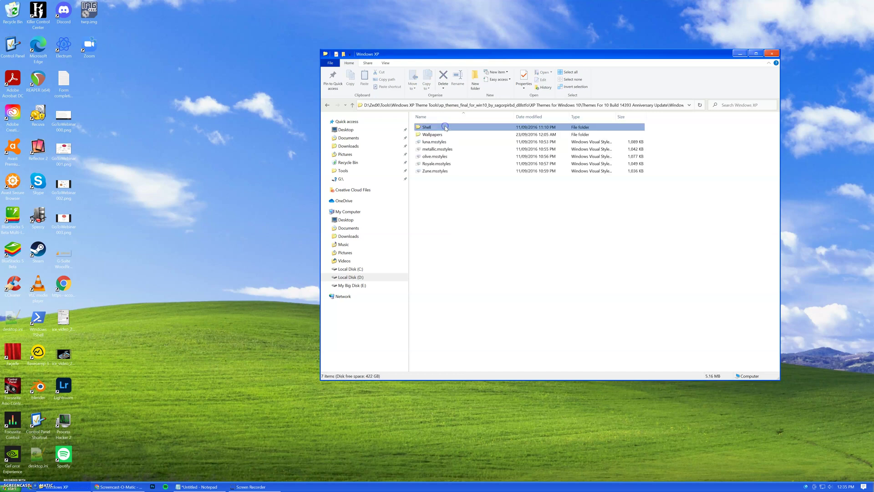
{"action": "left_click", "coordinate": [328, 106]}
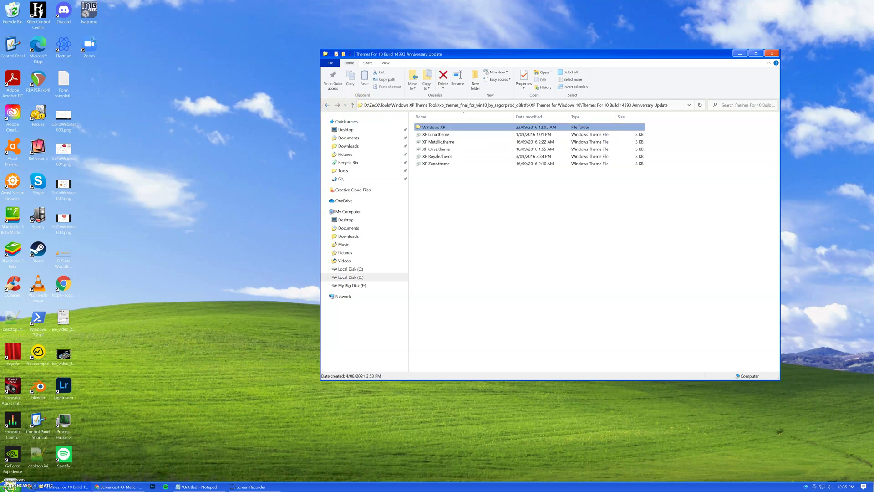
Minimize and restore the 14393 themes folder, then bring up the Start button's Open-Shell menu.
{"action": "left_click", "coordinate": [367, 484]}
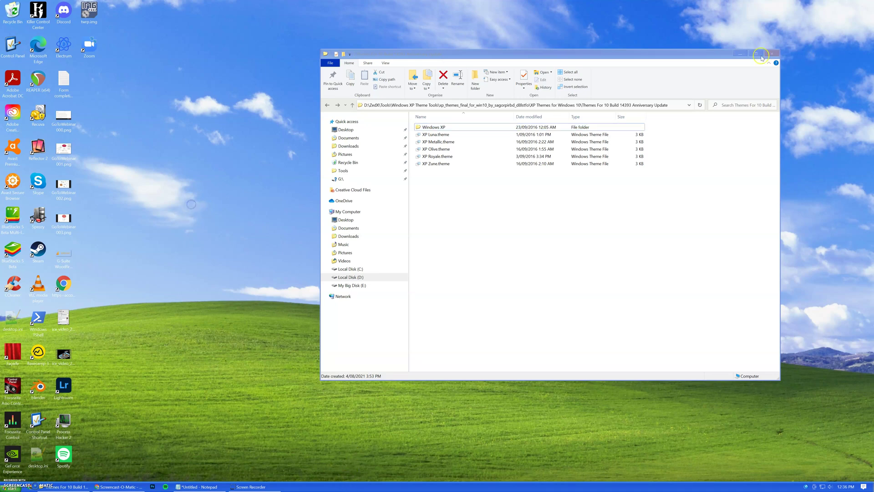
{"action": "left_click", "coordinate": [740, 53]}
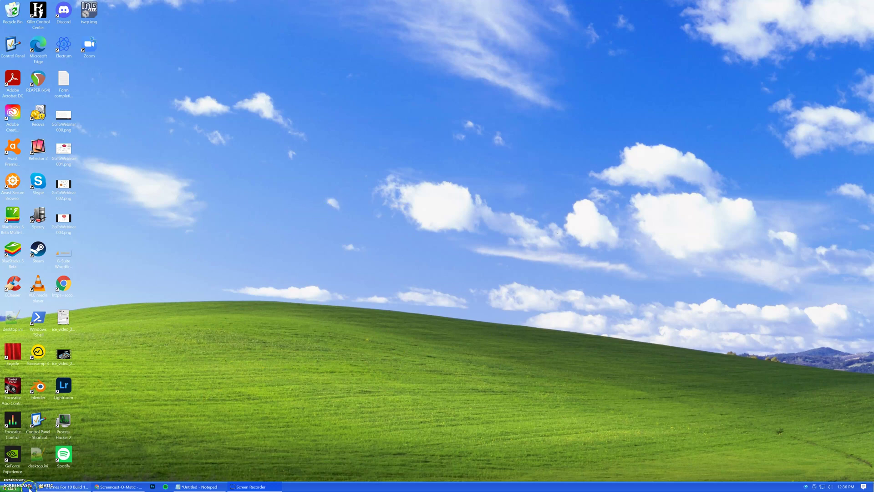
{"action": "left_click", "coordinate": [46, 484]}
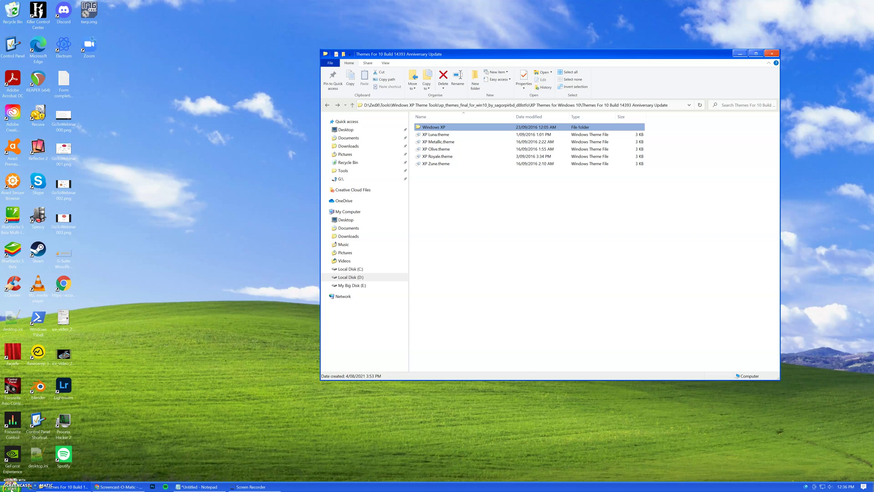
{"action": "right_click", "coordinate": [10, 486]}
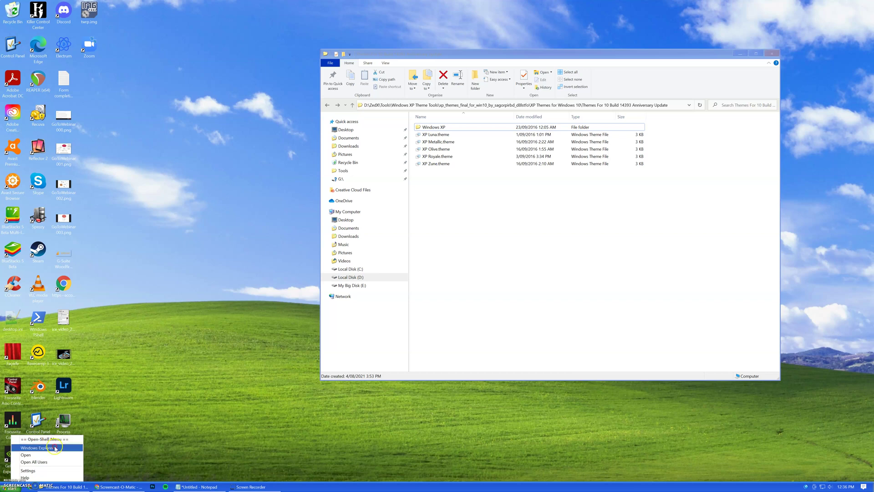
Launch Open-Shell Menu Settings and compare the Start Menu Style options with the live XP menu.
{"action": "left_click", "coordinate": [44, 471]}
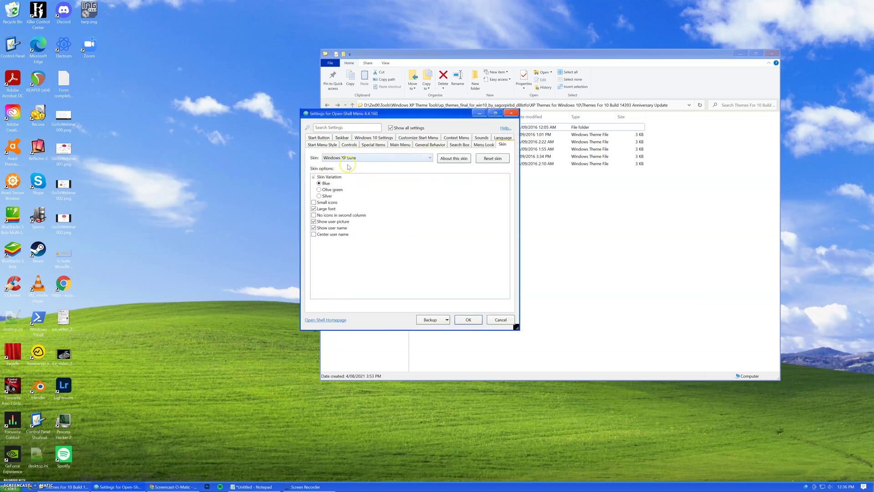
{"action": "key", "text": "super"}
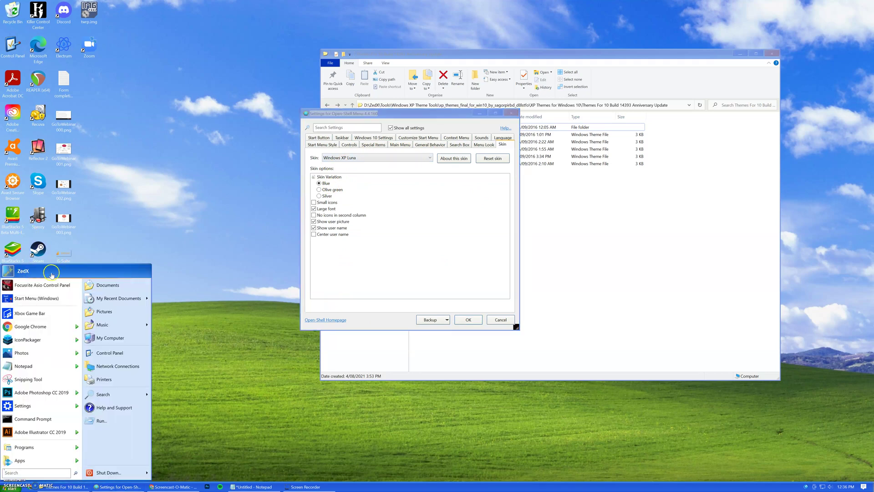
{"action": "left_click", "coordinate": [329, 145]}
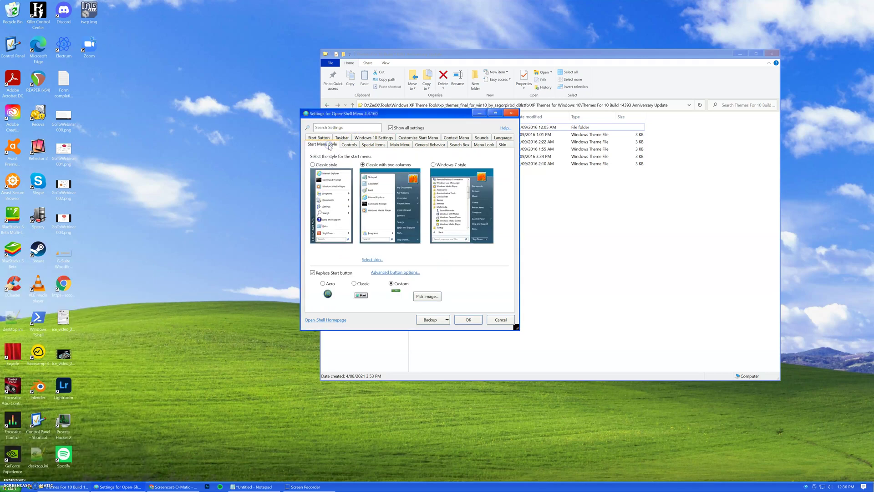
{"action": "key", "text": "super"}
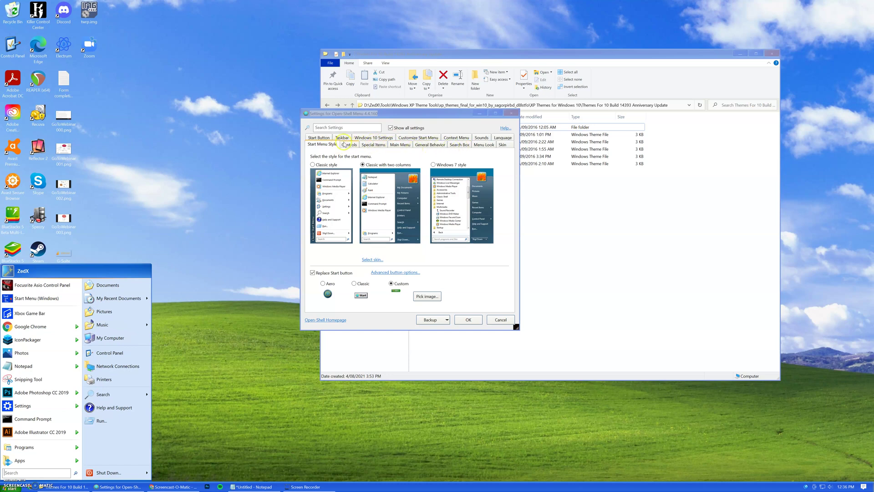
Review the Customize Start Menu lists and the taskbar xp_bg.png texture setting, then return to Explorer.
{"action": "left_click", "coordinate": [417, 138]}
{"action": "scroll", "coordinate": [343, 202], "scroll_direction": "down", "scroll_amount": 6}
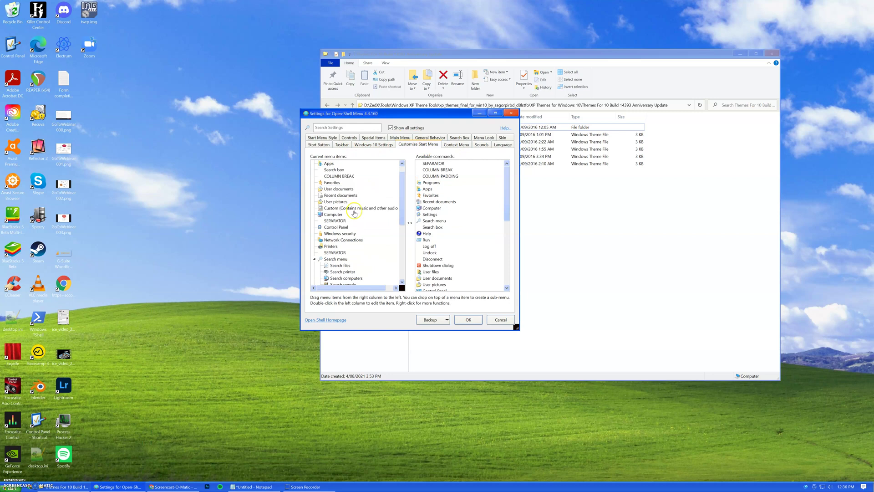
{"action": "scroll", "coordinate": [346, 205], "scroll_direction": "up", "scroll_amount": 4}
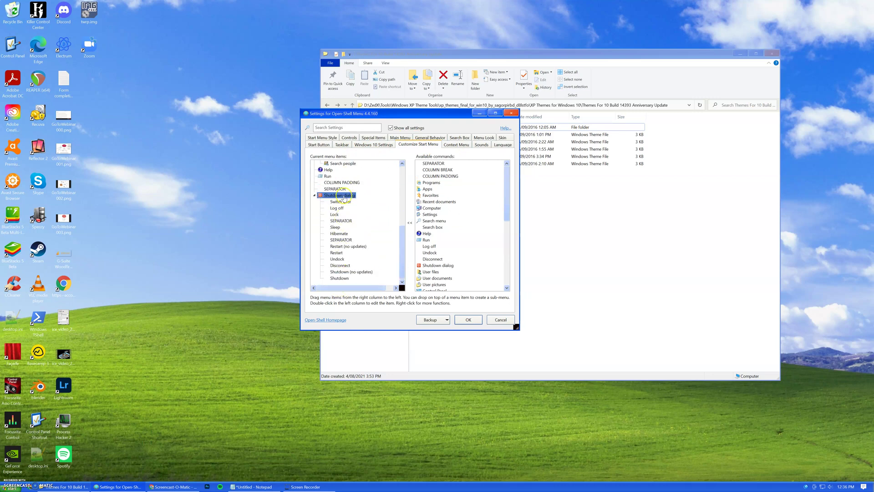
{"action": "scroll", "coordinate": [350, 208], "scroll_direction": "up", "scroll_amount": 3}
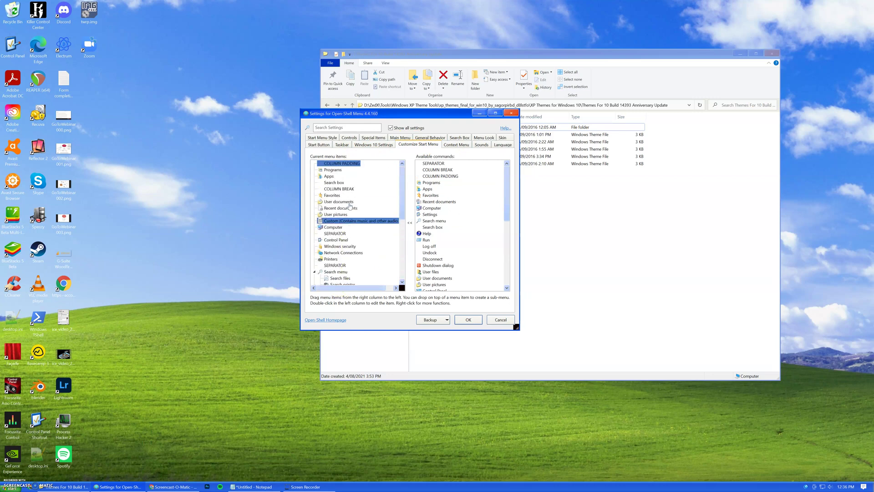
{"action": "left_click", "coordinate": [377, 145]}
{"action": "left_click", "coordinate": [341, 145]}
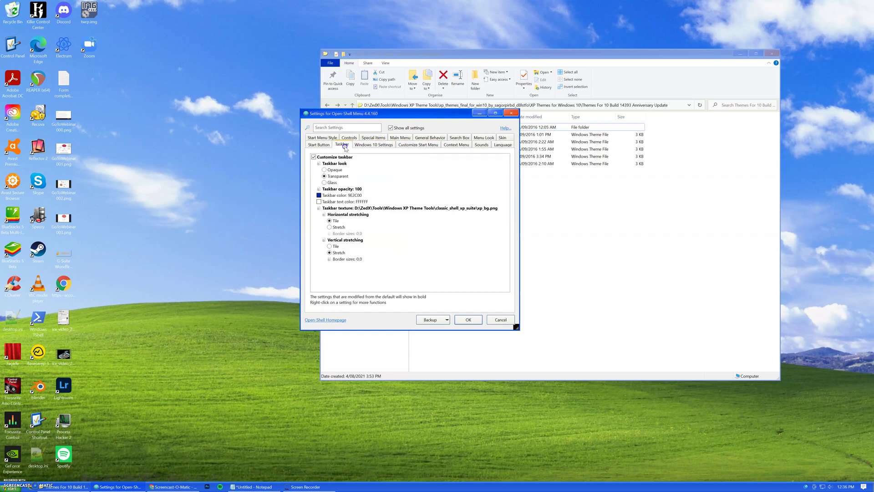
{"action": "left_click", "coordinate": [346, 214]}
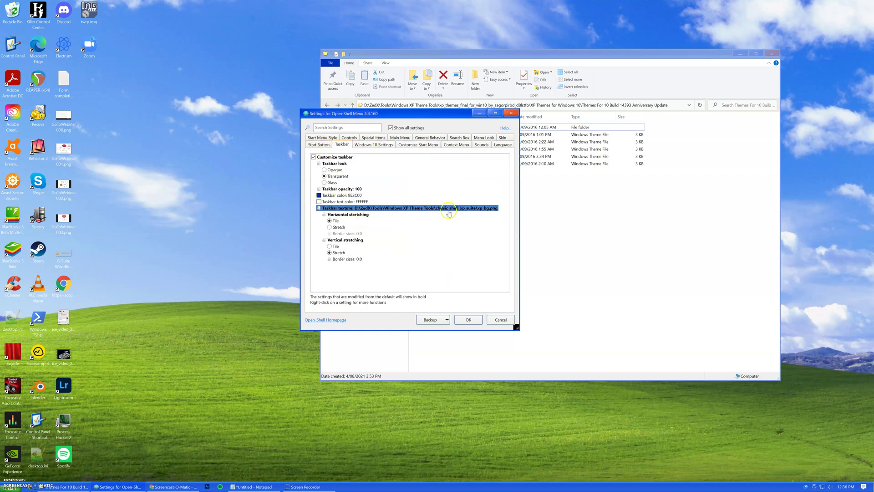
{"action": "left_click", "coordinate": [579, 200]}
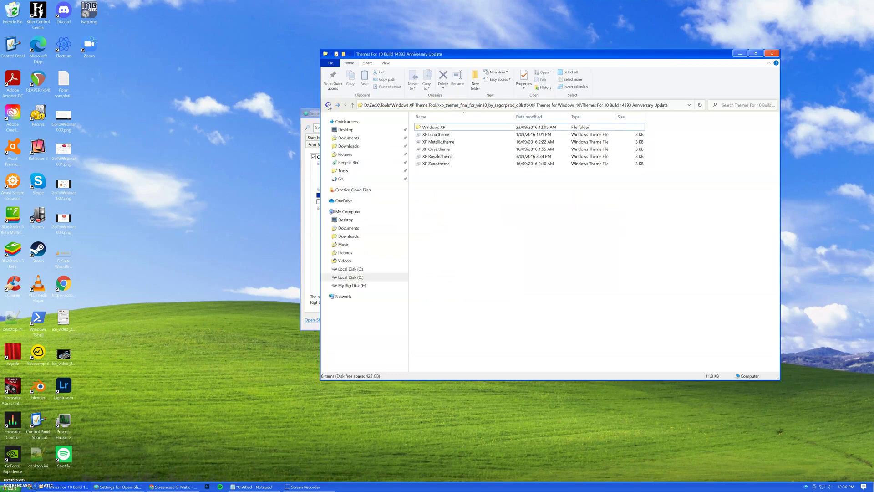
Go back up to Windows XP Theme Tools and peek into the High-Res_XP_Icons folder.
{"action": "left_click", "coordinate": [328, 105]}
{"action": "left_click", "coordinate": [327, 105]}
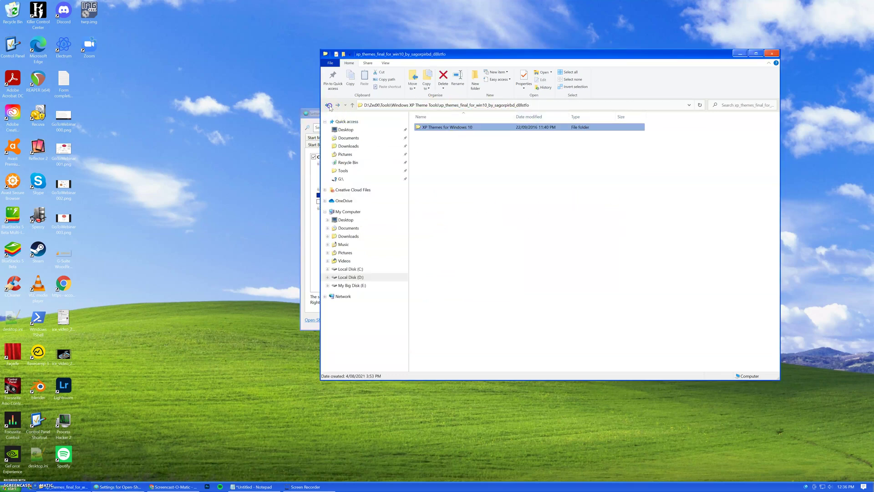
{"action": "left_click", "coordinate": [327, 105]}
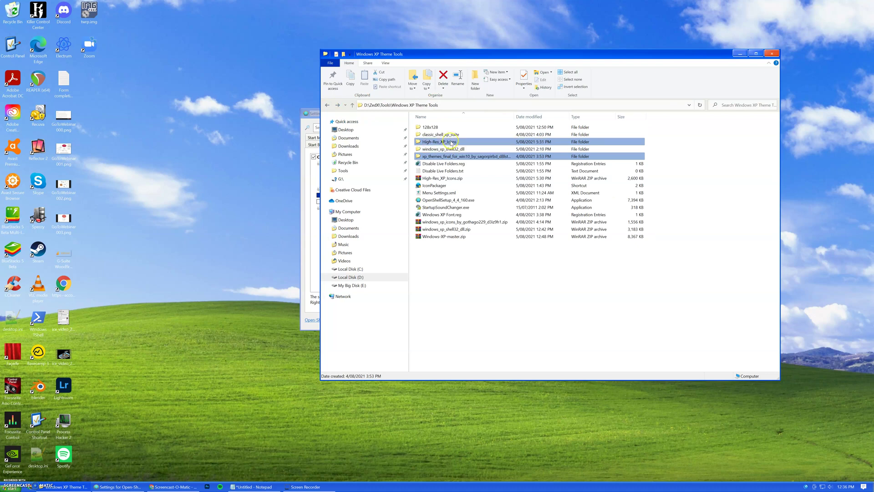
{"action": "double_click", "coordinate": [452, 142]}
{"action": "left_click", "coordinate": [327, 105]}
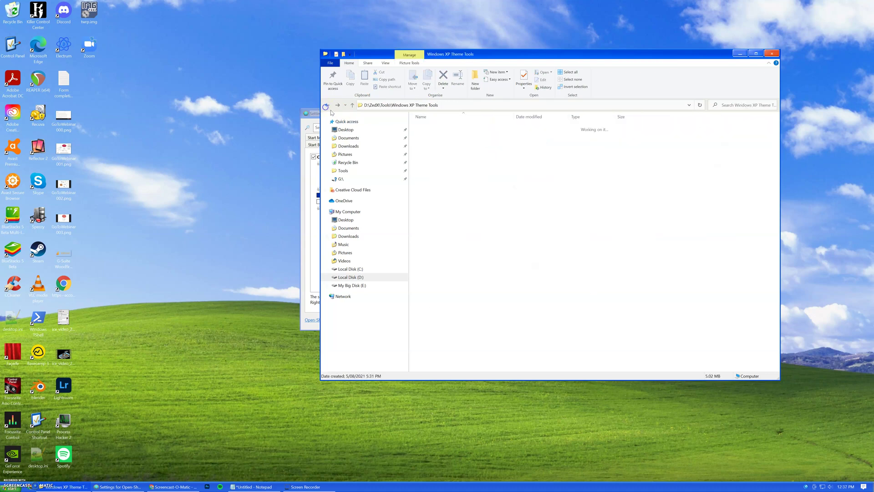
Browse the windows_xp_shell32_dll folders, then enter classic_shell_xp_suite.
{"action": "left_click", "coordinate": [436, 135], "text": "ctrl"}
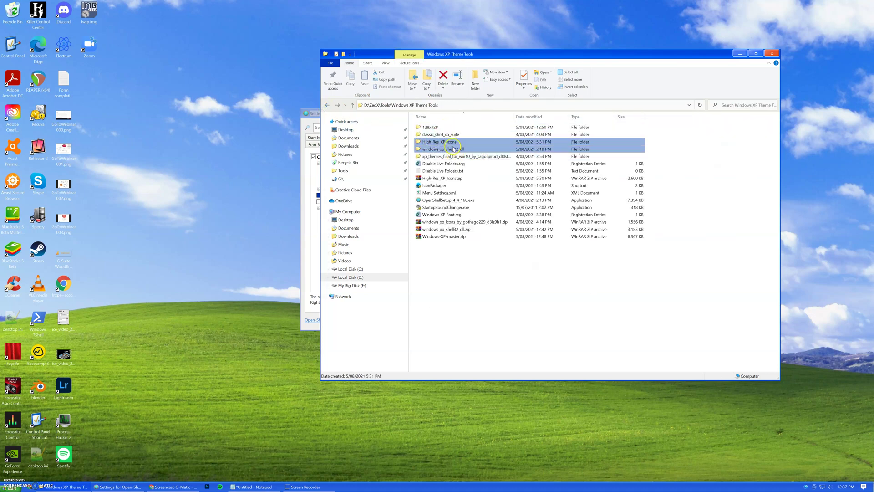
{"action": "double_click", "coordinate": [453, 148]}
{"action": "double_click", "coordinate": [440, 128]}
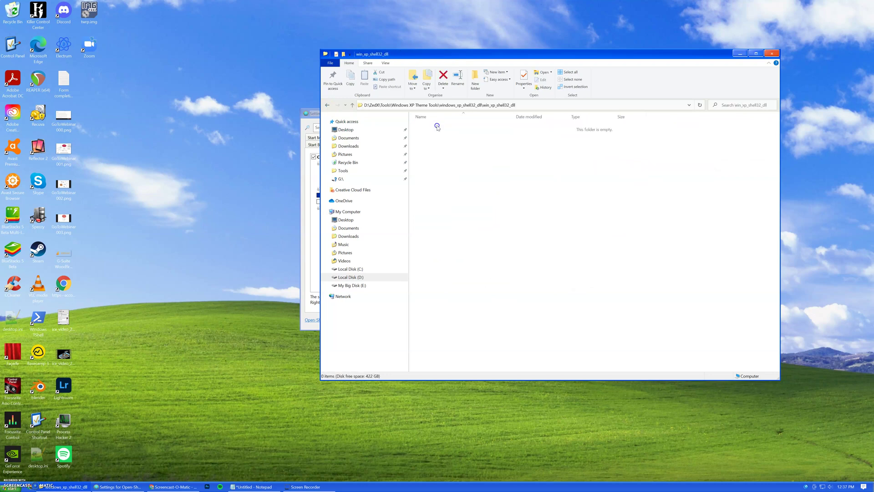
{"action": "left_click", "coordinate": [328, 105]}
{"action": "left_click", "coordinate": [327, 105]}
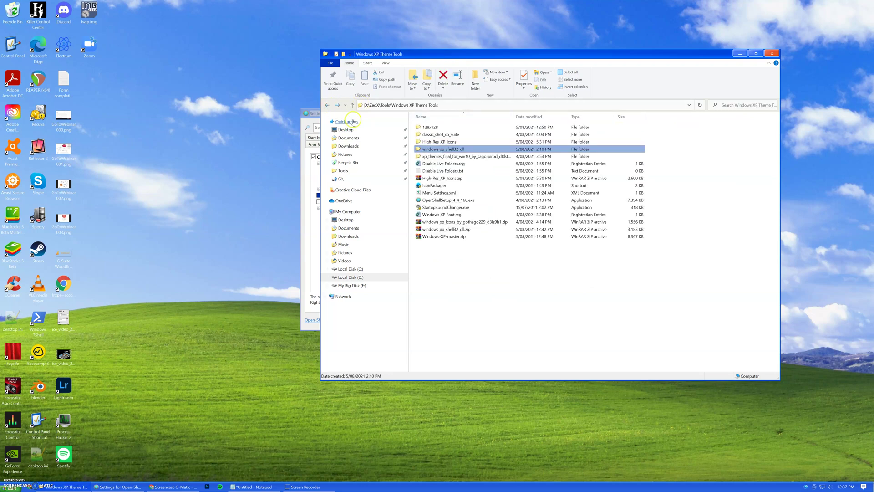
{"action": "left_click", "coordinate": [439, 135], "text": "ctrl"}
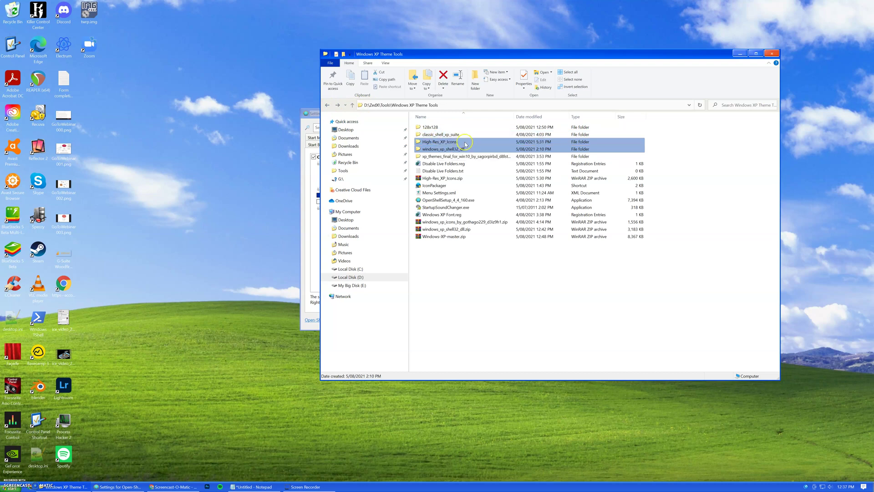
{"action": "double_click", "coordinate": [450, 135]}
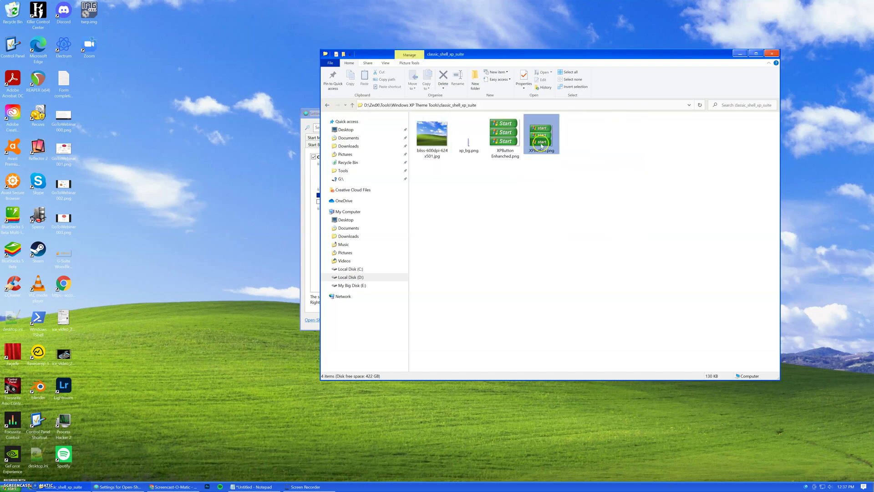
Inspect xp_bg.png and XPButton Enhanced.png, then enter High-Res_XP_Icons from Windows XP Theme Tools.
{"action": "left_click", "coordinate": [468, 145]}
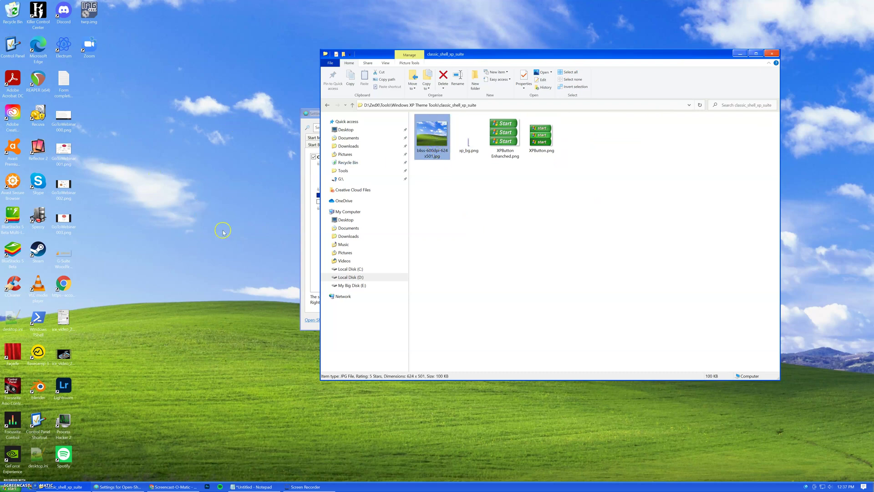
{"action": "left_click", "coordinate": [554, 216]}
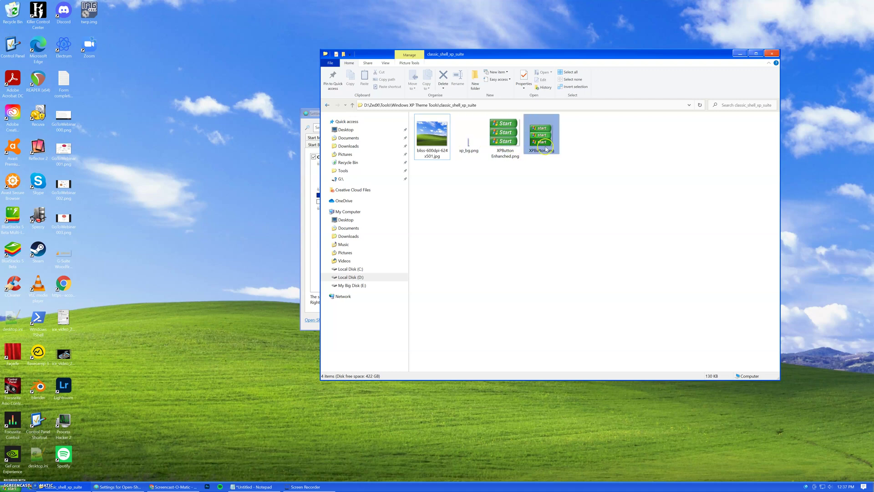
{"action": "left_click", "coordinate": [506, 149]}
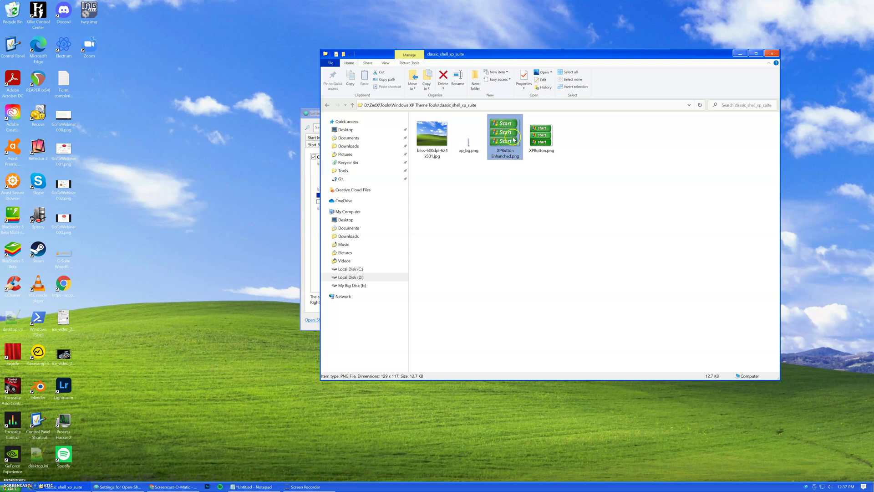
{"action": "left_click", "coordinate": [328, 106]}
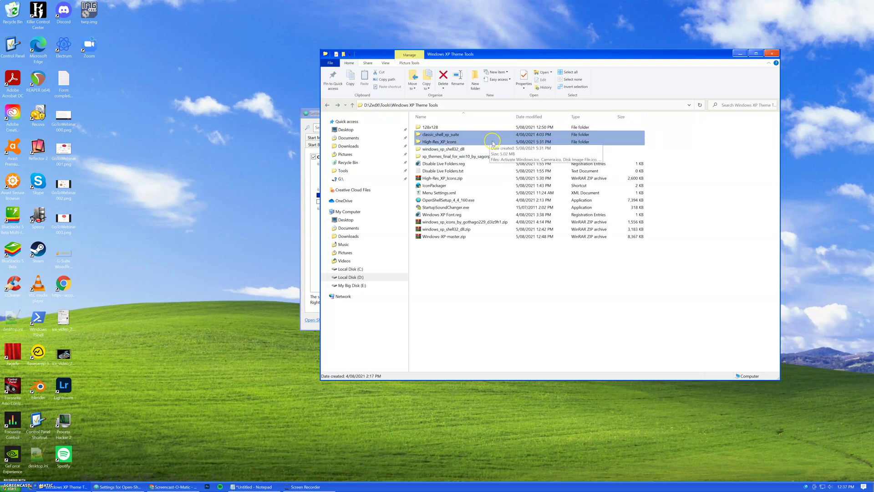
{"action": "double_click", "coordinate": [447, 144]}
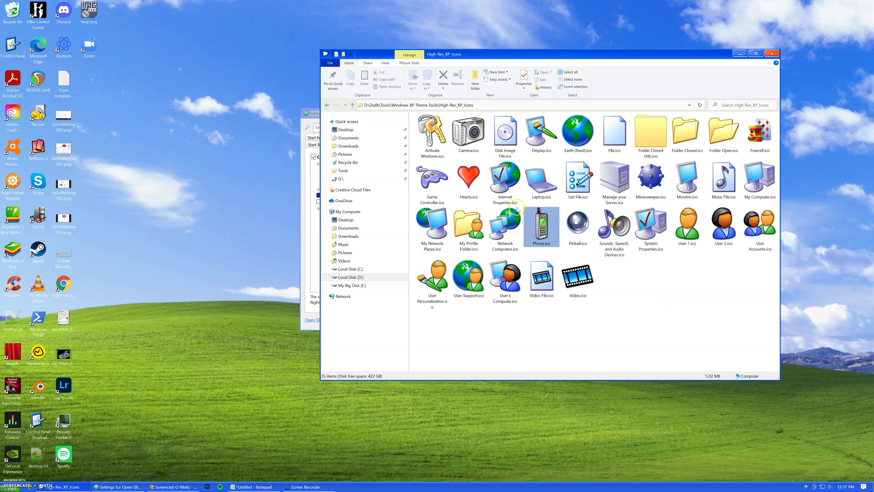
Navigate to C:\Windows\Win XP icons and scroll through its numbered .ico files.
{"action": "left_click", "coordinate": [350, 269]}
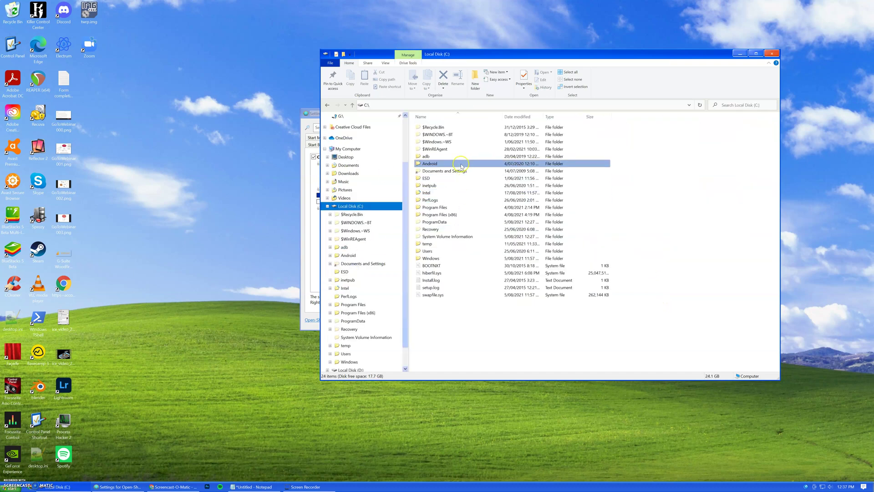
{"action": "double_click", "coordinate": [450, 259]}
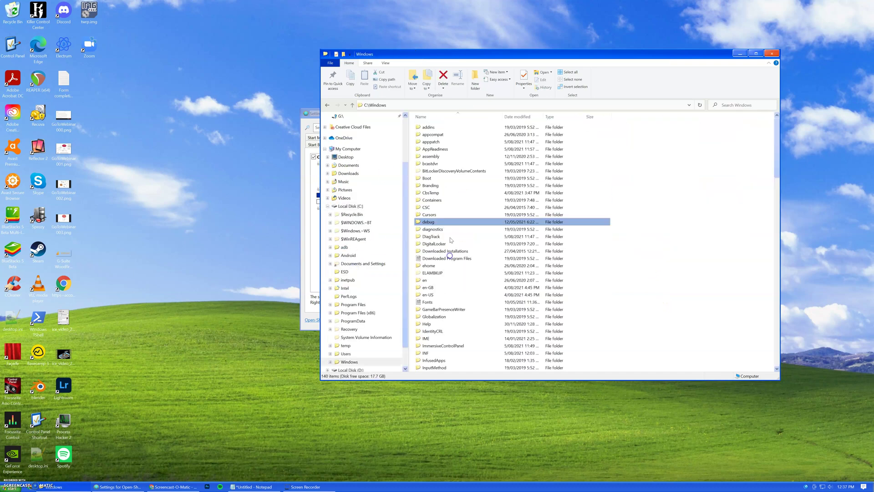
{"action": "key", "text": "w"}
{"action": "left_click", "coordinate": [440, 148]}
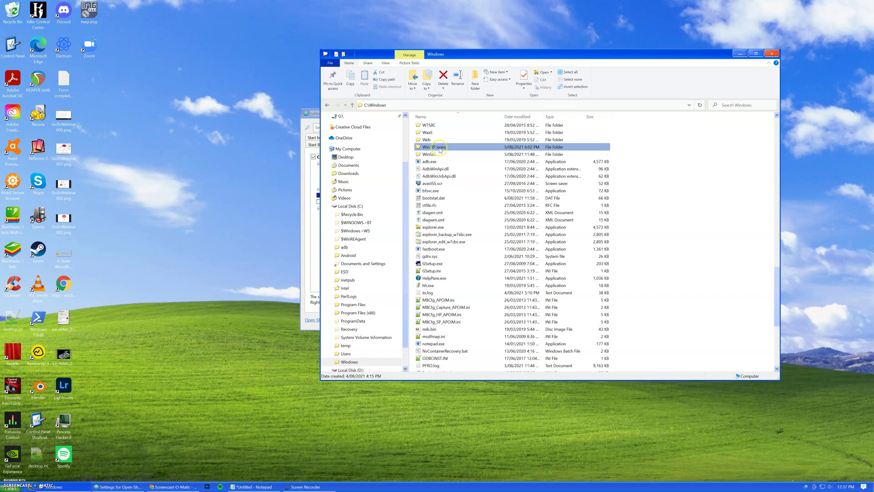
{"action": "double_click", "coordinate": [439, 148]}
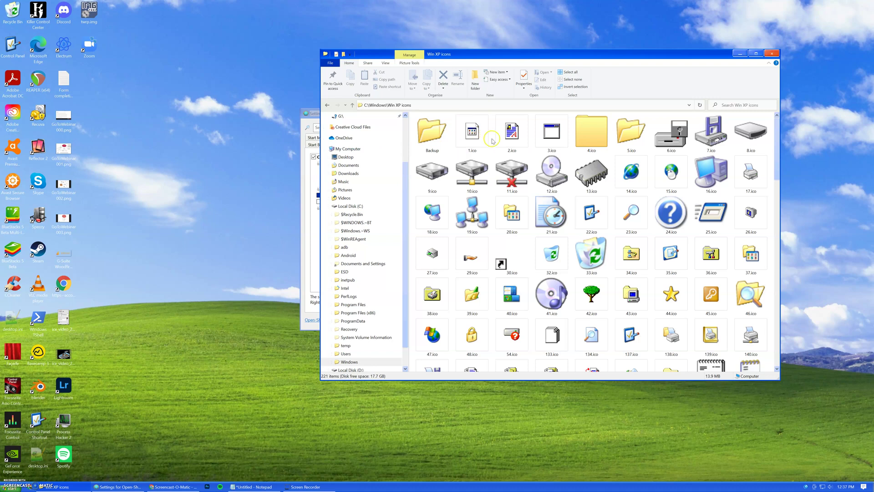
{"action": "scroll", "coordinate": [609, 145], "scroll_direction": "down", "scroll_amount": 1}
{"action": "scroll", "coordinate": [608, 145], "scroll_direction": "down", "scroll_amount": 5}
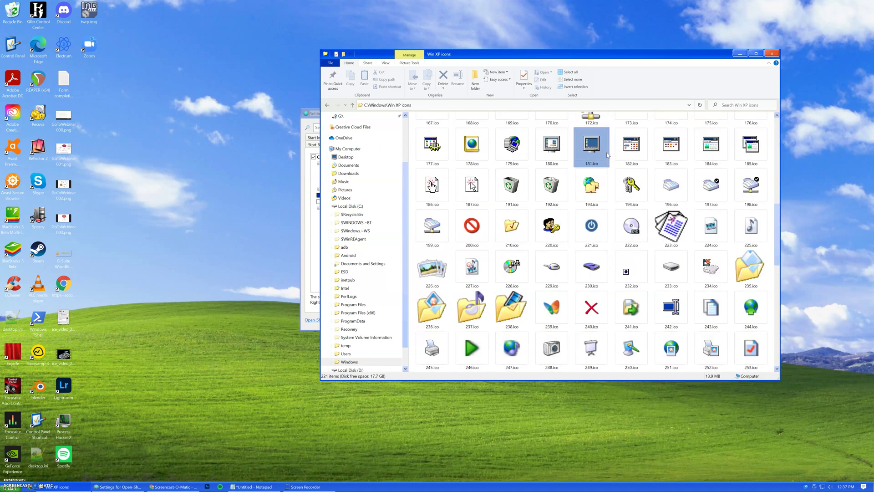
{"action": "scroll", "coordinate": [609, 176], "scroll_direction": "down", "scroll_amount": 7}
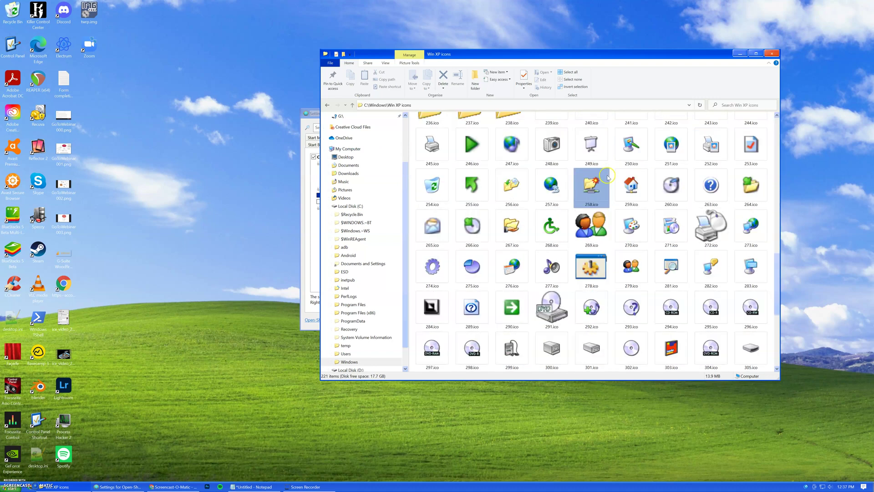
{"action": "scroll", "coordinate": [608, 177], "scroll_direction": "down", "scroll_amount": 3}
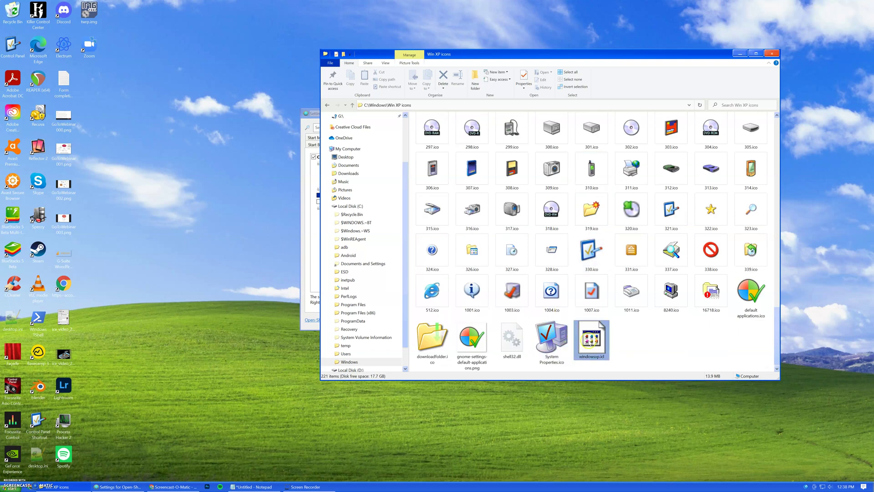
Select shell32.dll to view its details and launch IconPackager from the Start menu.
{"action": "left_click", "coordinate": [512, 353]}
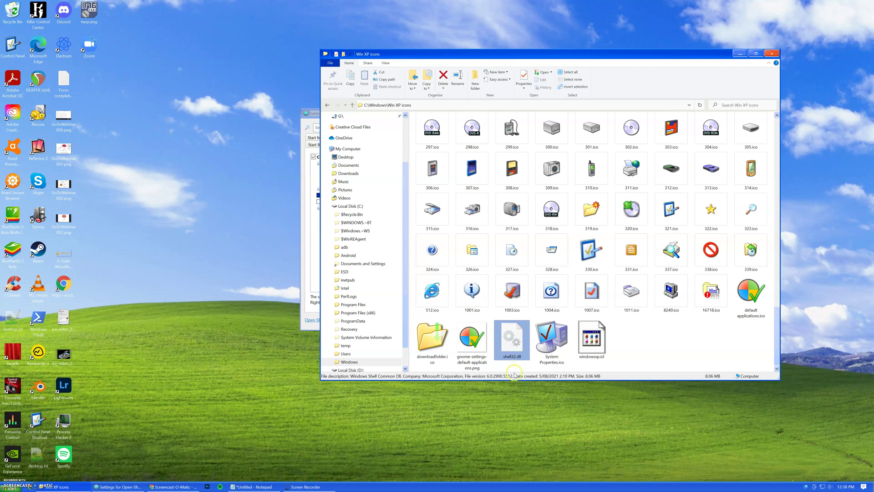
{"action": "key", "text": "super"}
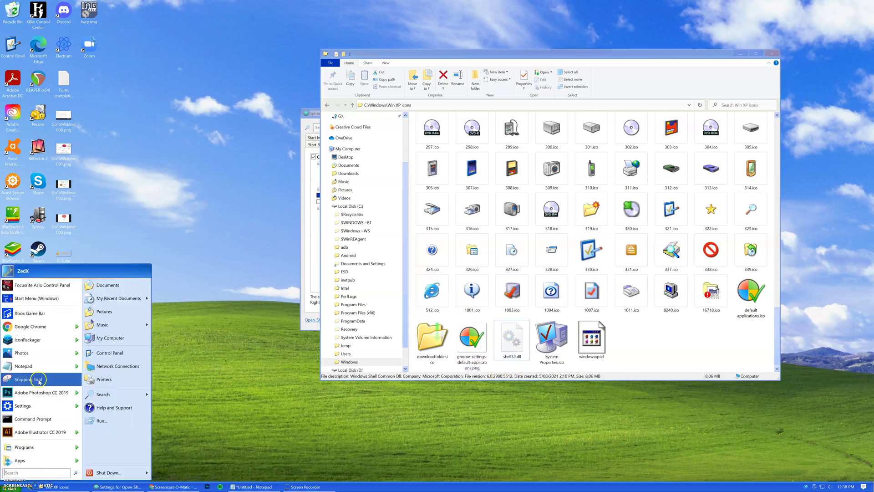
{"action": "left_click", "coordinate": [36, 340]}
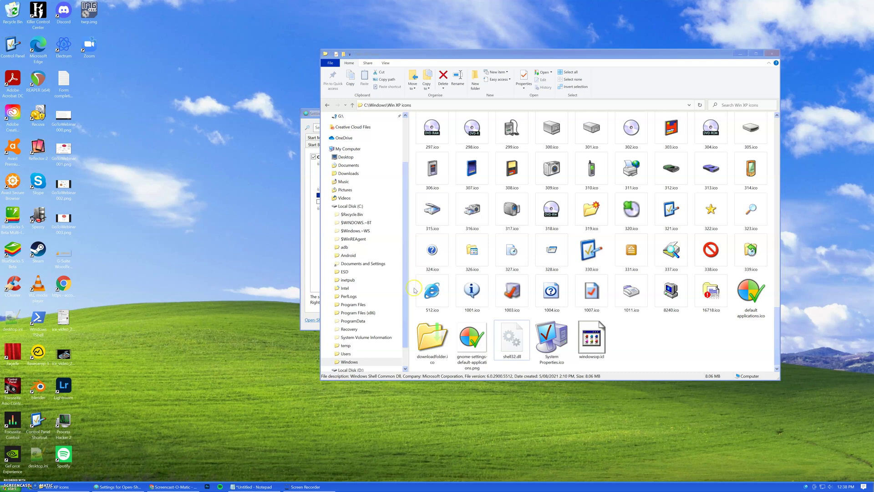
Dismiss the IconPackager welcome dialog, reposition the window and go to the per-icon Customize page.
{"action": "left_click", "coordinate": [465, 259]}
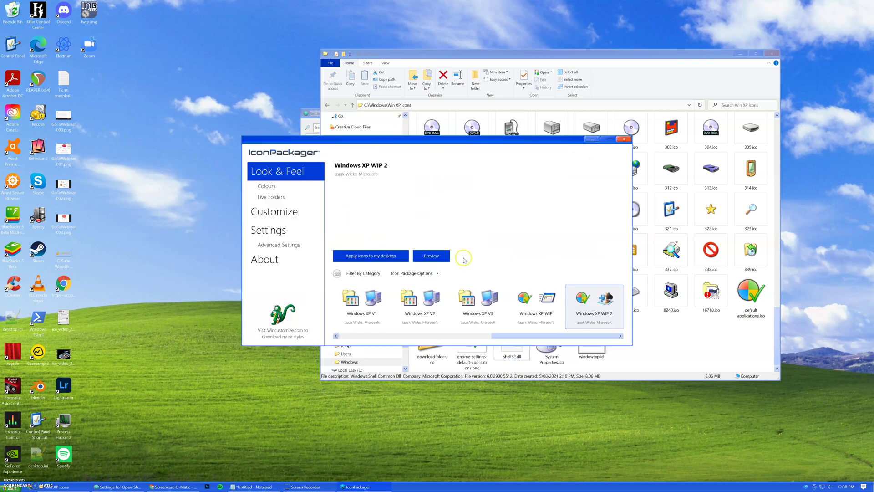
{"action": "left_click_drag", "start_coordinate": [415, 138], "coordinate": [277, 54]}
{"action": "left_click", "coordinate": [153, 125]}
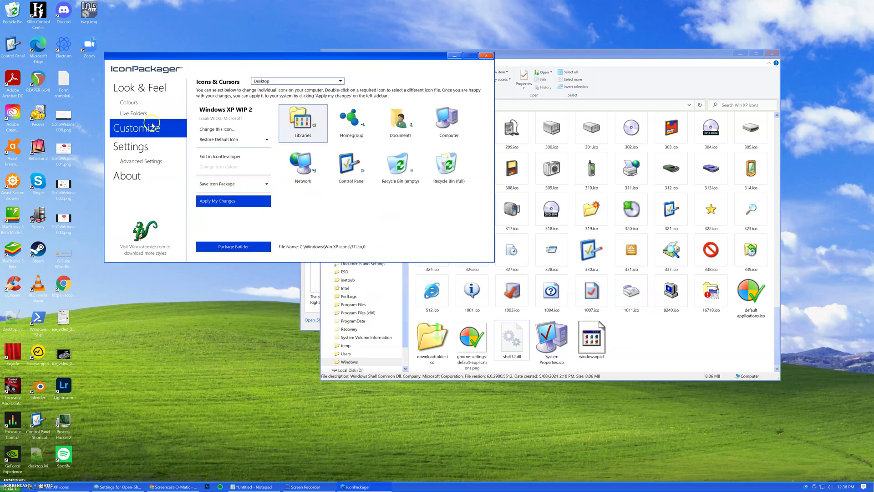
Cycle through the Start menu, folder, drive and other icon groups, ending on Control Panel.
{"action": "left_click", "coordinate": [287, 82]}
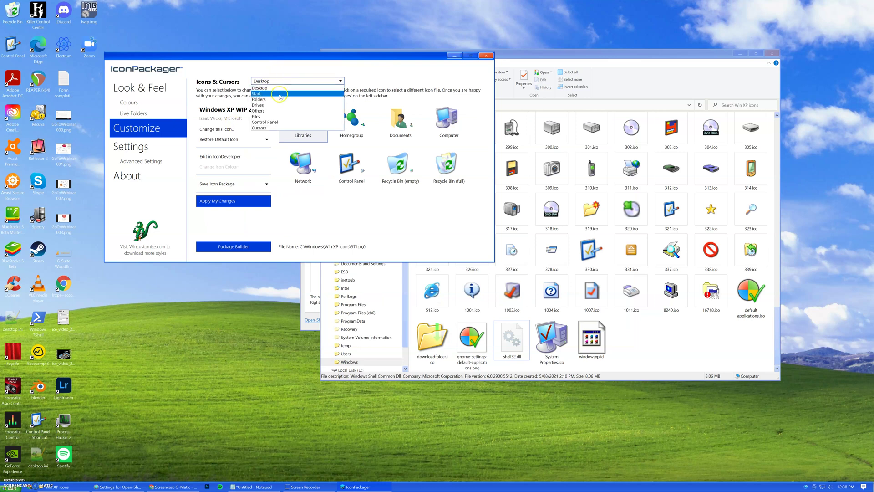
{"action": "left_click", "coordinate": [280, 96]}
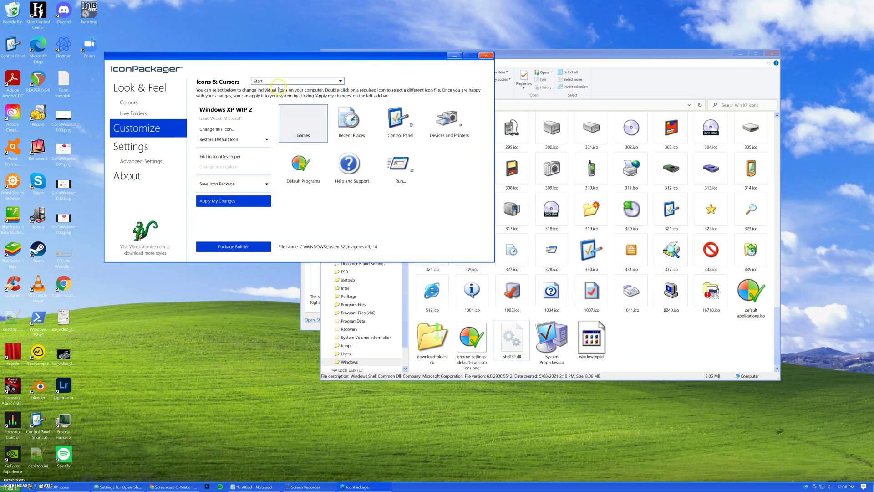
{"action": "left_click", "coordinate": [276, 81]}
{"action": "left_click", "coordinate": [276, 97]}
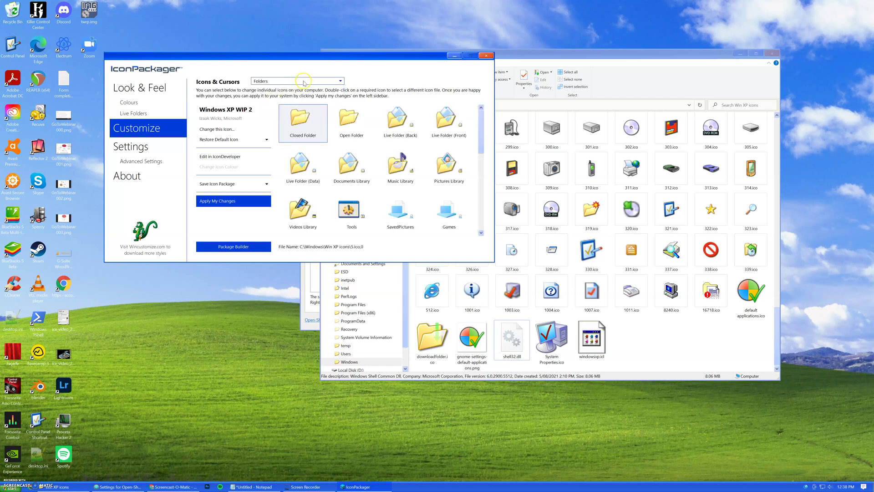
{"action": "left_click", "coordinate": [304, 82]}
{"action": "left_click", "coordinate": [300, 94]}
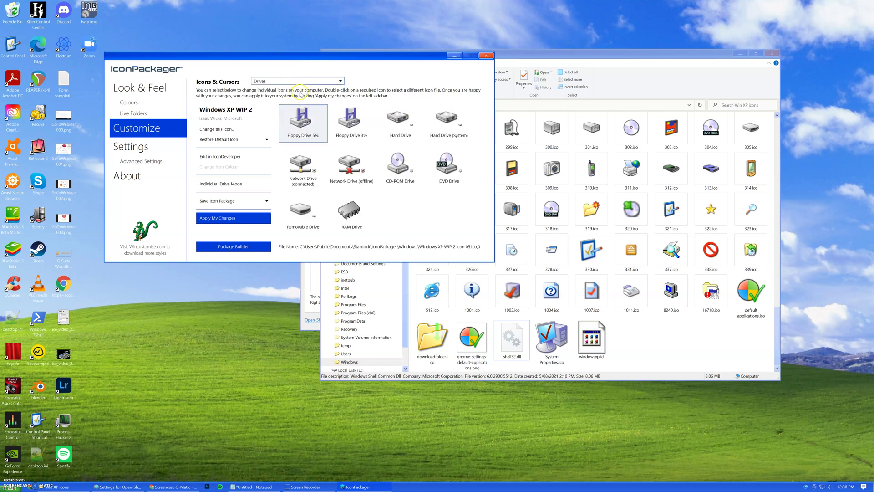
{"action": "left_click", "coordinate": [302, 82]}
{"action": "left_click", "coordinate": [295, 112]}
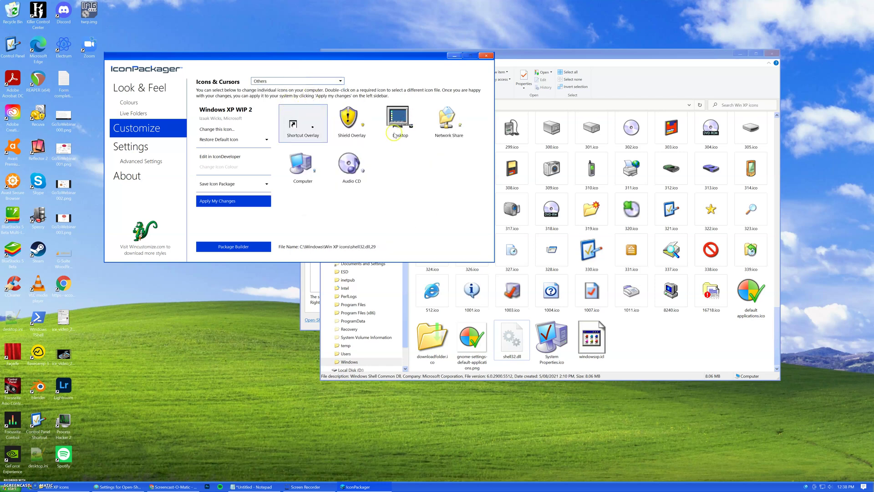
{"action": "left_click", "coordinate": [295, 81]}
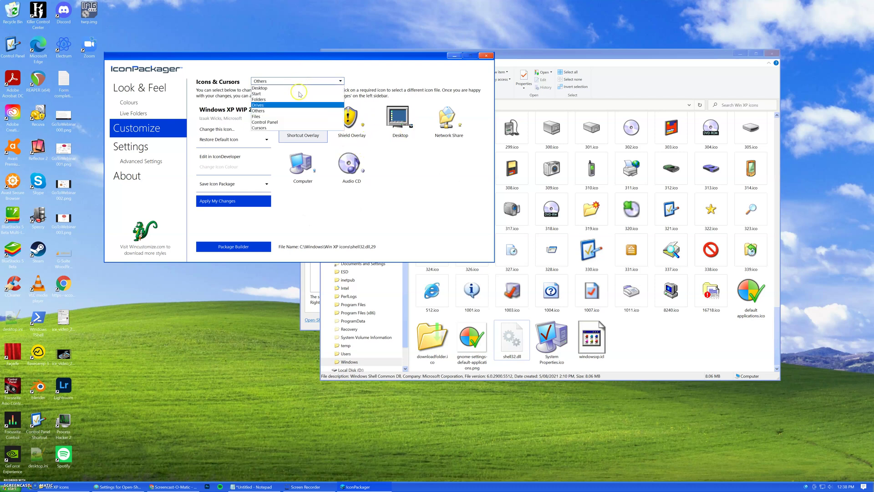
{"action": "left_click", "coordinate": [279, 122]}
Scroll through the Windows XP WIP 2 package's Control Panel icons.
{"action": "scroll", "coordinate": [360, 144], "scroll_direction": "down", "scroll_amount": 3}
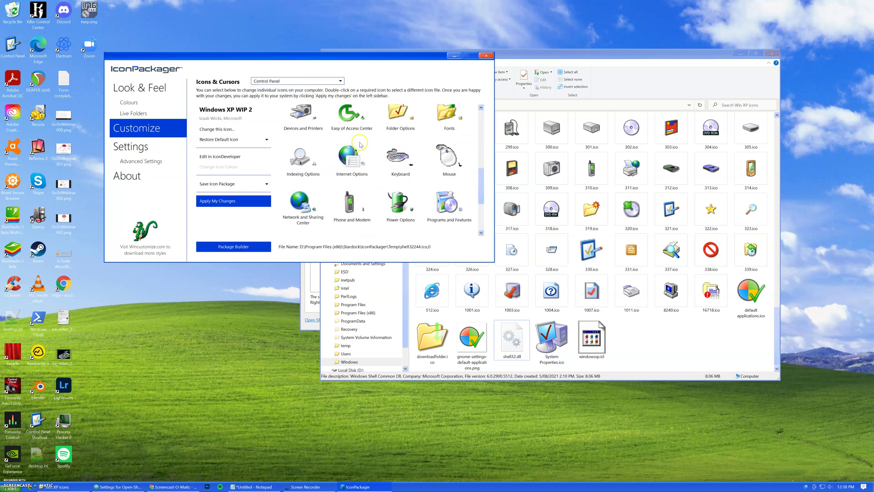
{"action": "scroll", "coordinate": [359, 145], "scroll_direction": "down", "scroll_amount": 2}
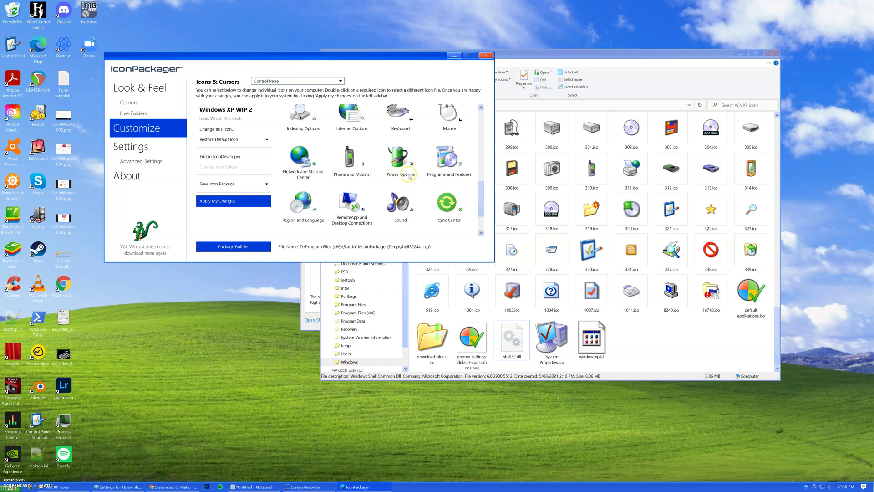
{"action": "left_click", "coordinate": [629, 332]}
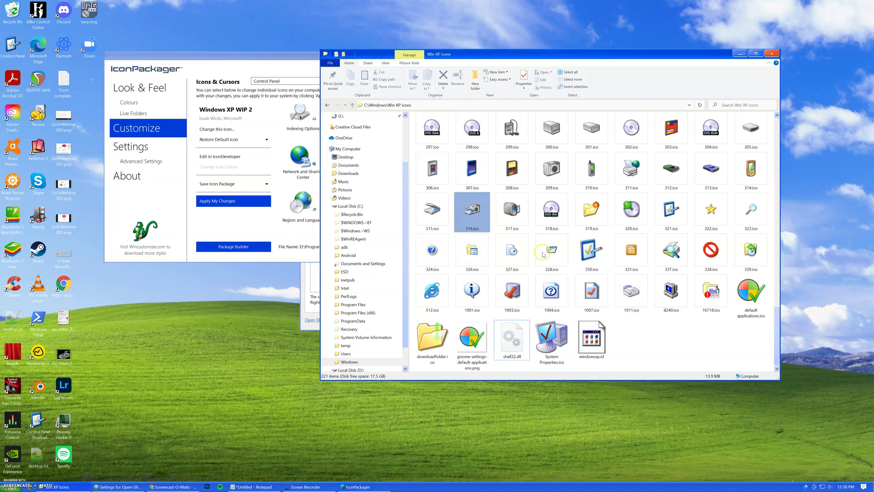
{"action": "left_click", "coordinate": [228, 70]}
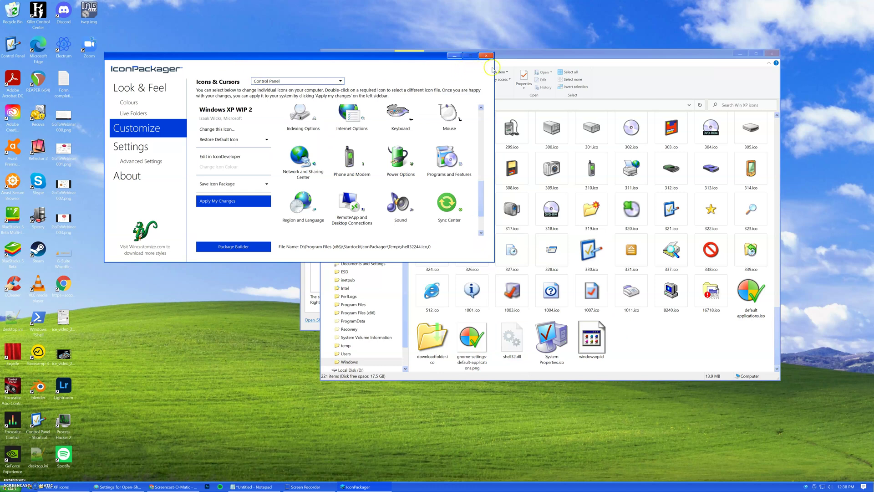
{"action": "left_click", "coordinate": [481, 223]}
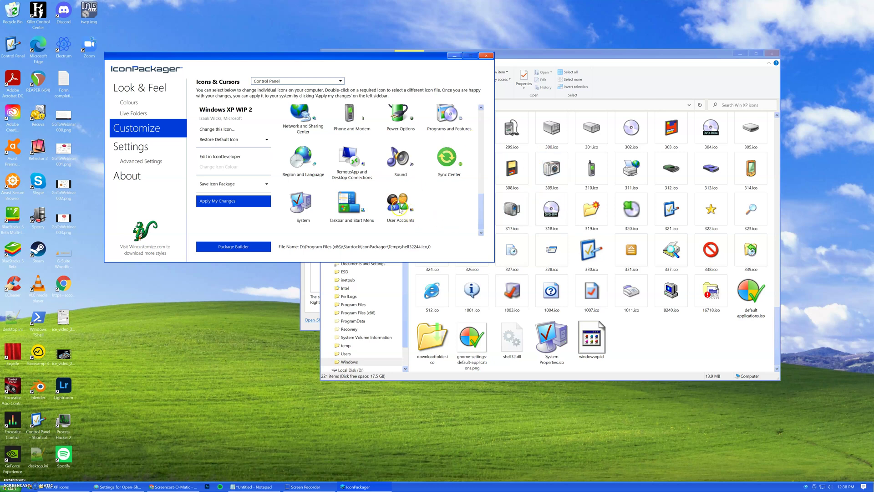
{"action": "scroll", "coordinate": [331, 214], "scroll_direction": "up", "scroll_amount": 5}
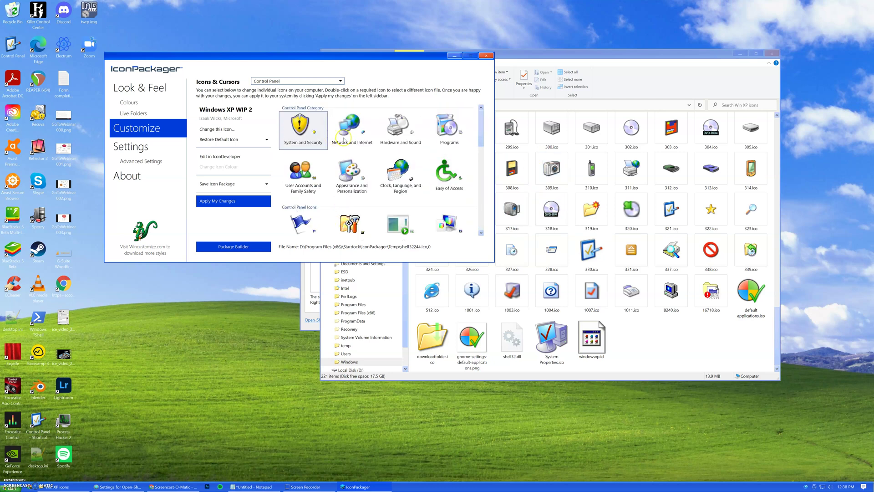
{"action": "scroll", "coordinate": [398, 150], "scroll_direction": "down", "scroll_amount": 6}
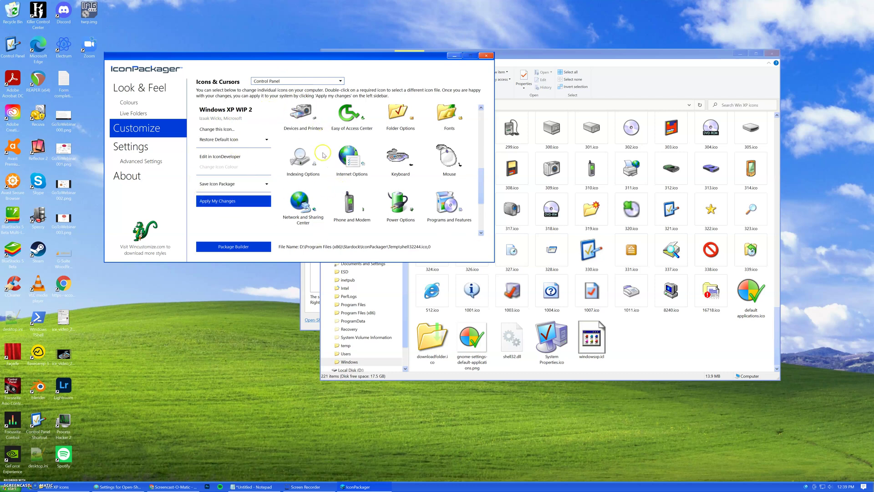
Close IconPackager, then browse and close the Win XP icons folder window.
{"action": "left_click", "coordinate": [485, 57]}
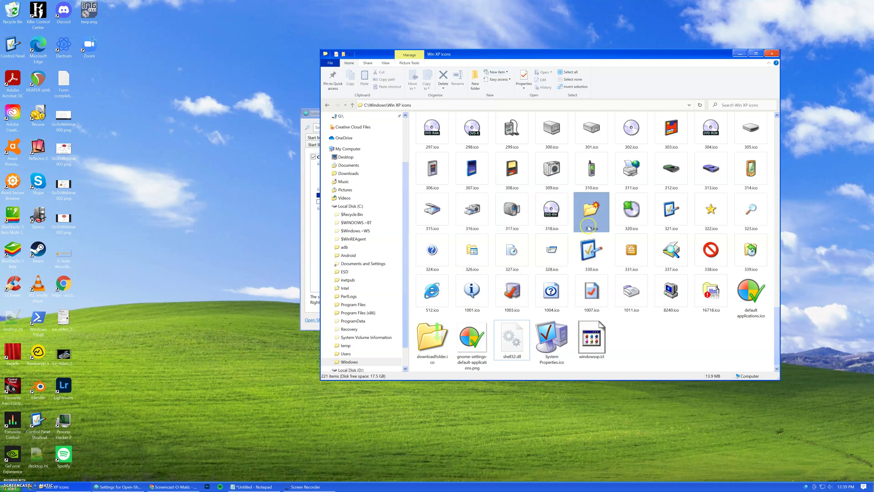
{"action": "left_click", "coordinate": [548, 294]}
{"action": "scroll", "coordinate": [548, 293], "scroll_direction": "up", "scroll_amount": 10}
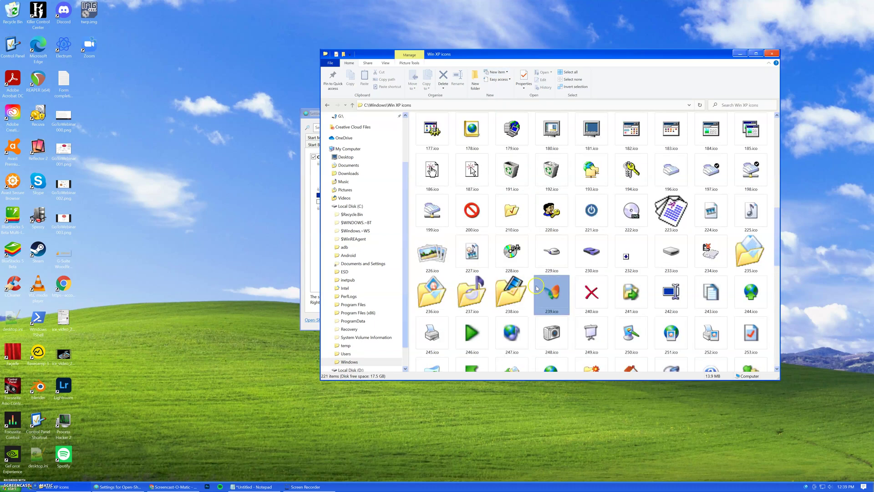
{"action": "scroll", "coordinate": [538, 166], "scroll_direction": "up", "scroll_amount": 3}
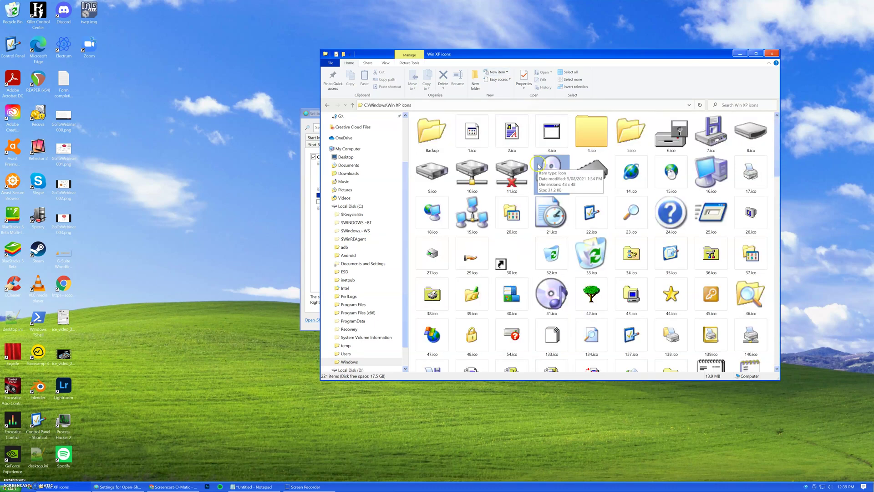
{"action": "scroll", "coordinate": [551, 195], "scroll_direction": "down", "scroll_amount": 1}
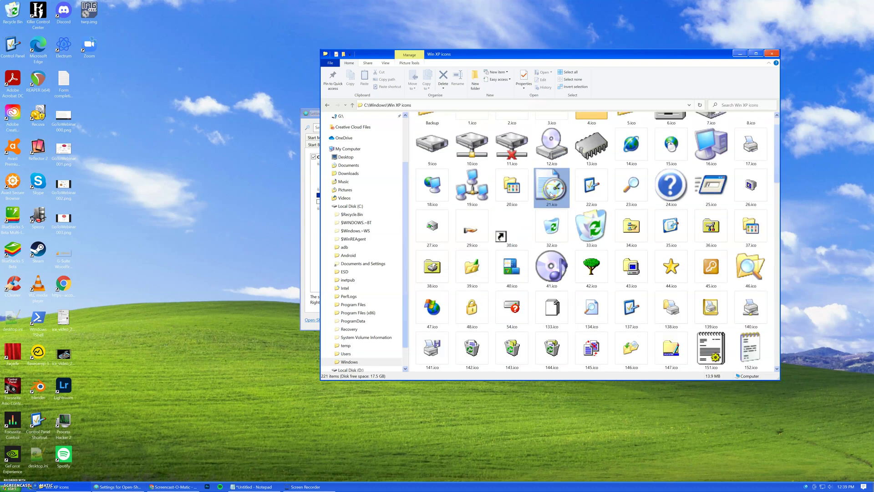
{"action": "scroll", "coordinate": [551, 195], "scroll_direction": "up", "scroll_amount": 1}
{"action": "scroll", "coordinate": [567, 195], "scroll_direction": "down", "scroll_amount": 15}
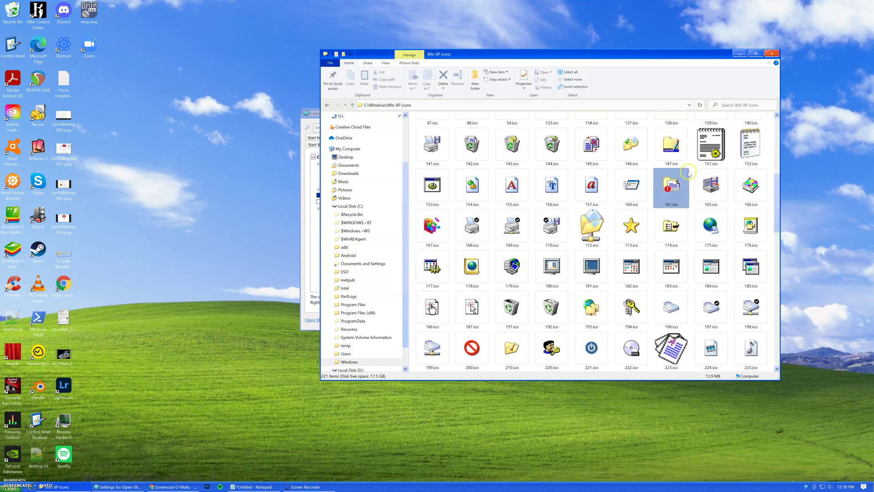
{"action": "left_click", "coordinate": [773, 51]}
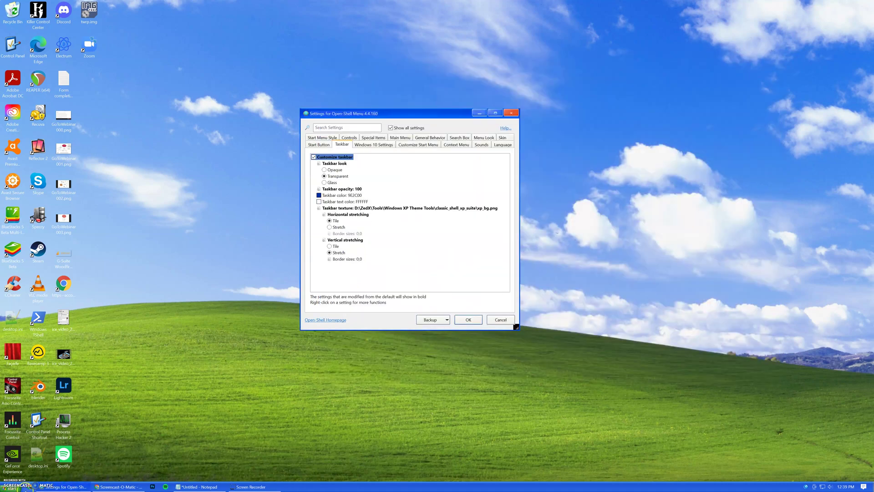
Search the Start menu for 'tools' and go to the D:\ZedX\Tools folder.
{"action": "left_click", "coordinate": [14, 486]}
{"action": "left_click", "coordinate": [63, 452]}
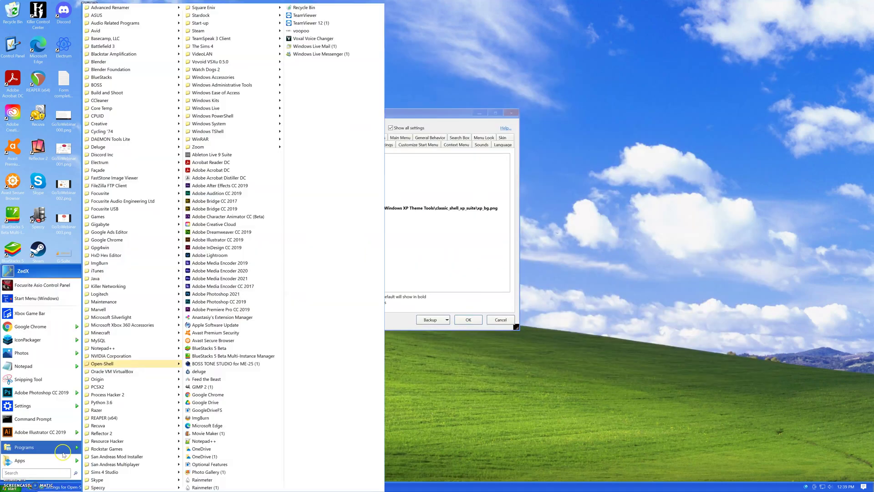
{"action": "left_click", "coordinate": [36, 473]}
{"action": "type", "text": "tools"}
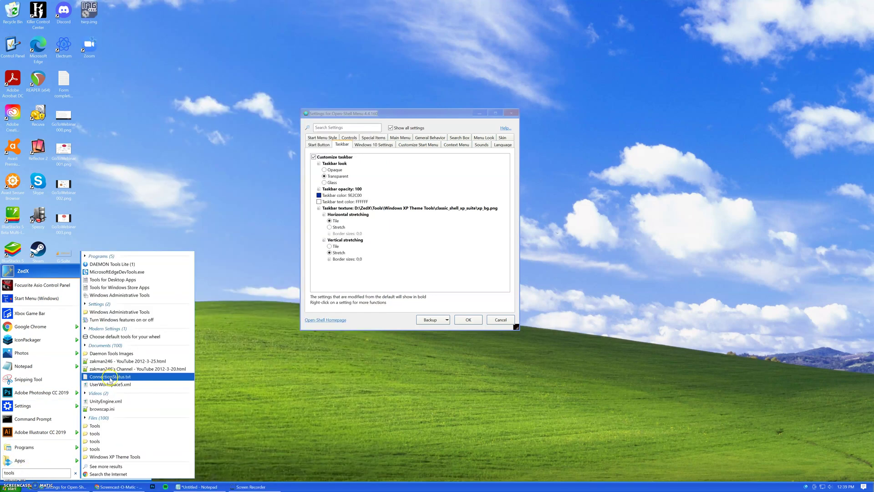
{"action": "left_click", "coordinate": [114, 427]}
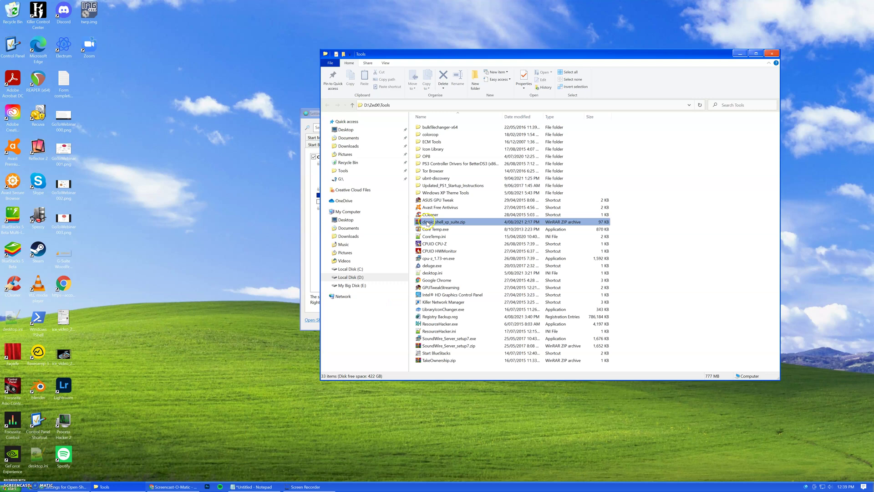
Open the Windows XP Theme Tools folder and look over High-Res_XP_Icons, Disable Live Folders.reg and xp_themes.
{"action": "left_click", "coordinate": [447, 194]}
{"action": "double_click", "coordinate": [447, 194]}
{"action": "left_click", "coordinate": [449, 142]}
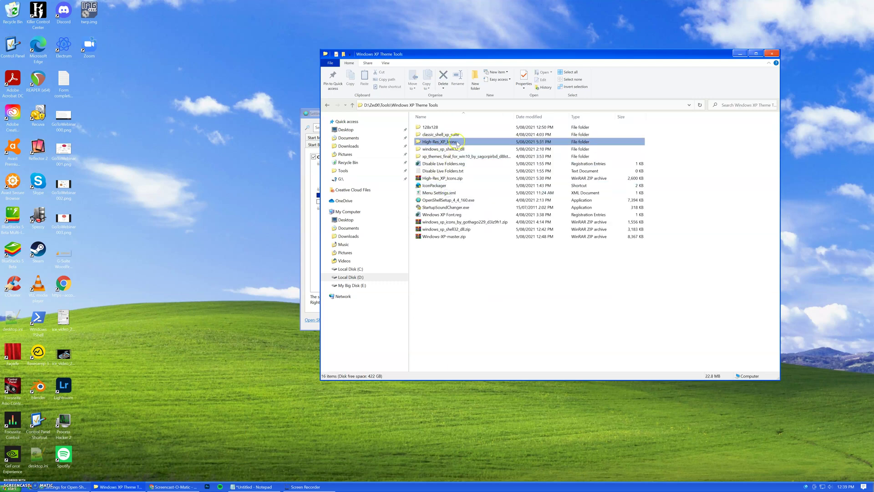
{"action": "left_click", "coordinate": [446, 165]}
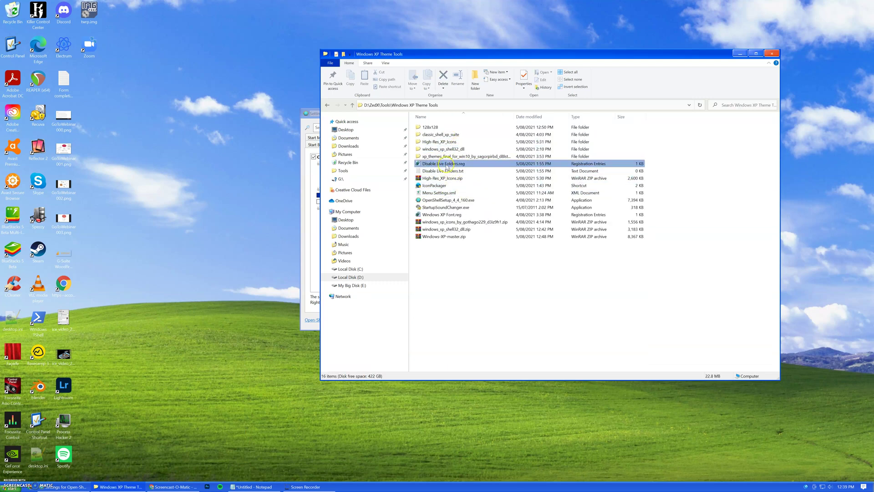
{"action": "left_click", "coordinate": [419, 142]}
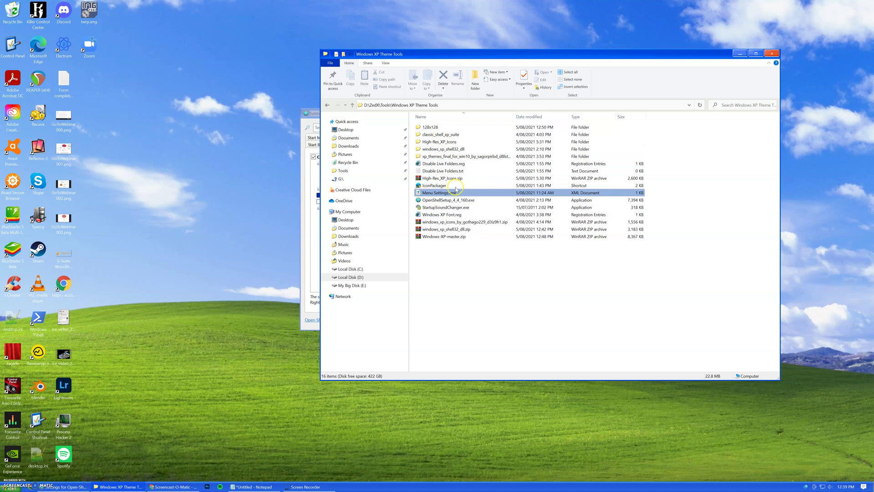
{"action": "left_click", "coordinate": [428, 157]}
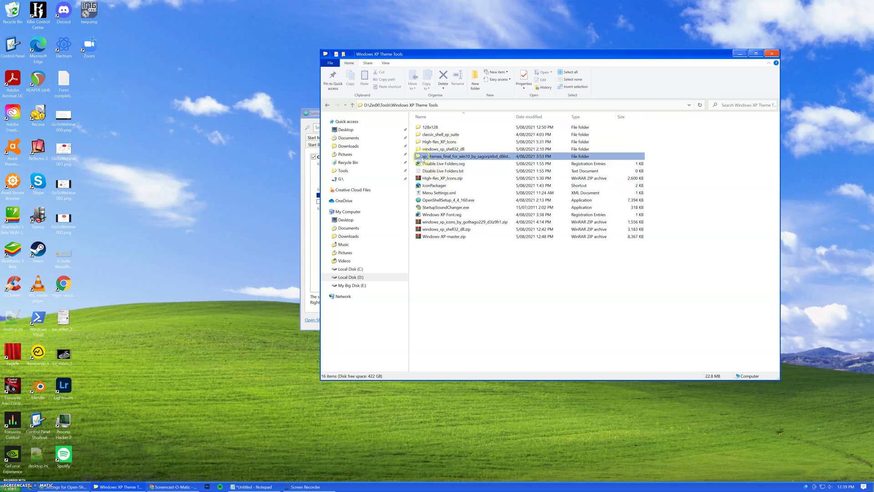
Try multi-selecting Disable Live Folders.reg and the gothago229 XP icons zip, leaving Windows XP Font.reg selected.
{"action": "key", "text": "ctrl+Up"}
{"action": "key", "text": "ctrl+Up"}
{"action": "key", "text": "ctrl+Up"}
{"action": "key", "text": "ctrl+Up"}
{"action": "key", "text": "ctrl+space"}
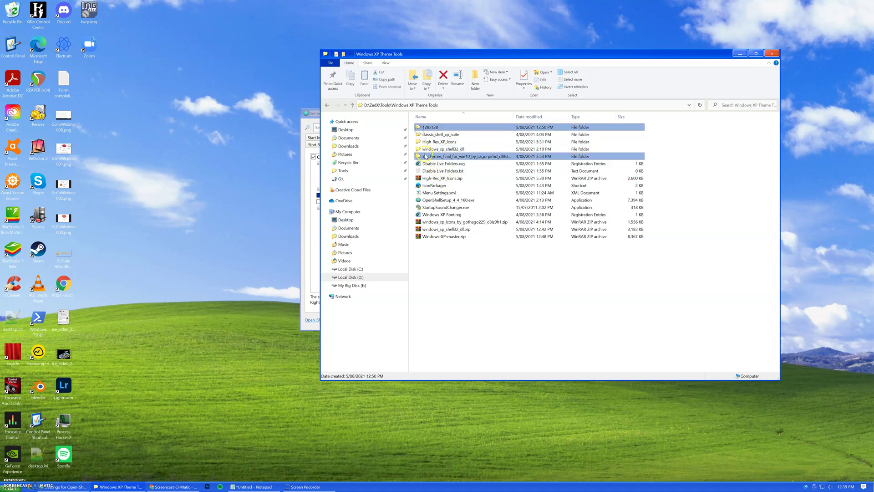
{"action": "left_click", "coordinate": [428, 157]}
{"action": "left_click", "coordinate": [444, 163], "text": "ctrl"}
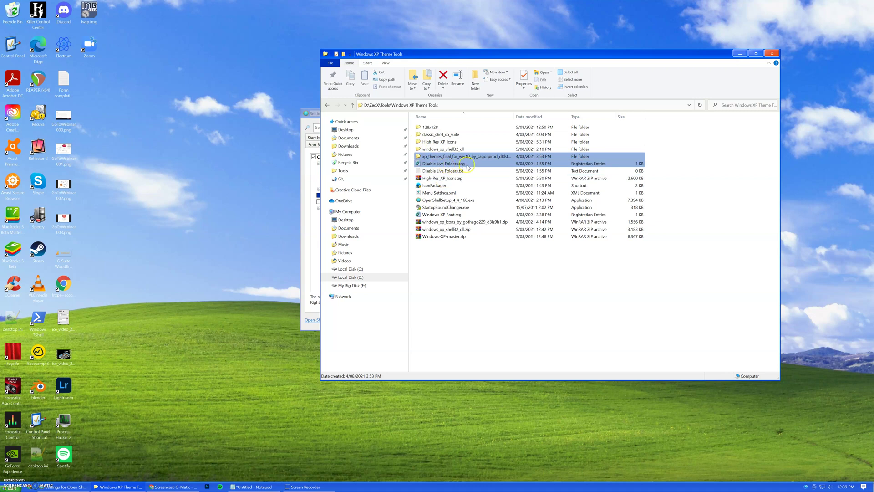
{"action": "left_click", "coordinate": [455, 164], "text": "ctrl"}
{"action": "left_click", "coordinate": [461, 222], "text": "ctrl"}
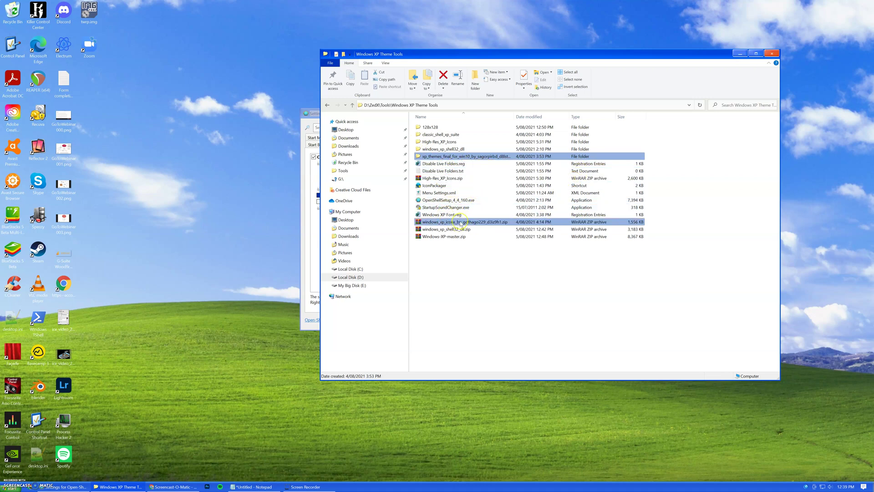
{"action": "left_click", "coordinate": [461, 222], "text": "ctrl"}
{"action": "left_click", "coordinate": [452, 214], "text": "ctrl"}
{"action": "left_click", "coordinate": [444, 216]}
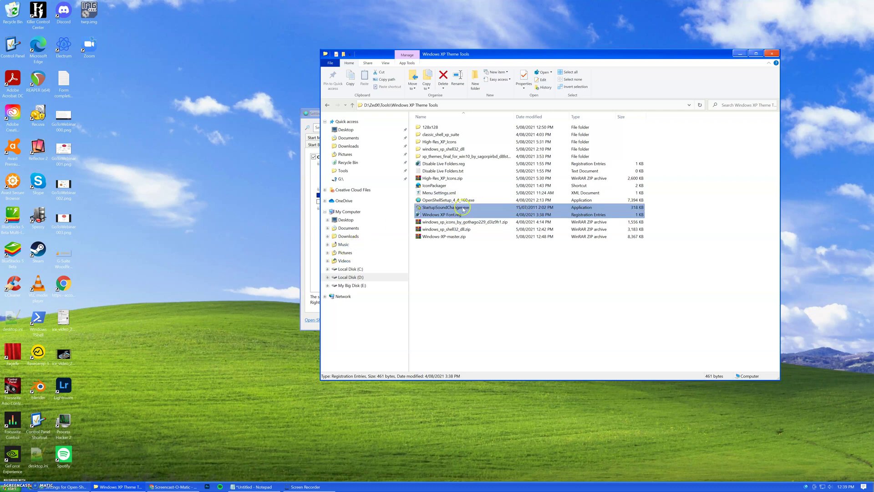
Reselect Windows XP Font.reg, briefly adding StartupSoundChanger.exe, then add the 128x128 folder.
{"action": "left_click", "coordinate": [451, 265]}
{"action": "left_click", "coordinate": [439, 215]}
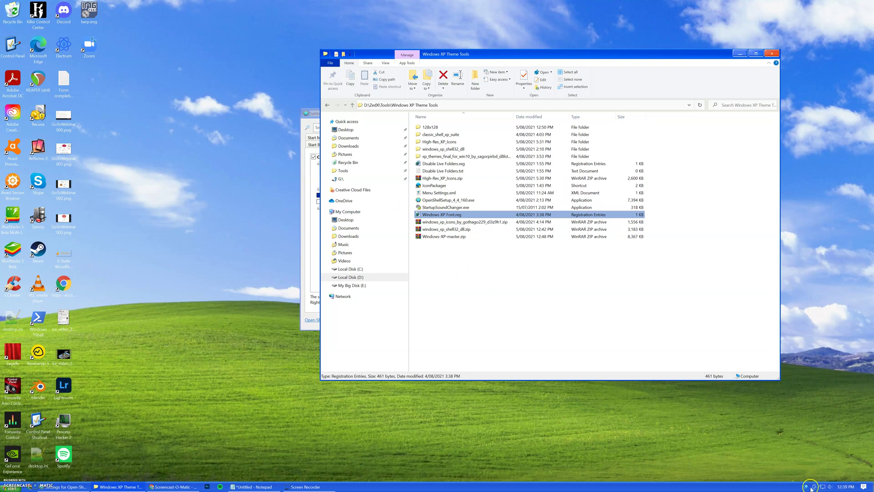
{"action": "left_click", "coordinate": [445, 207], "text": "ctrl"}
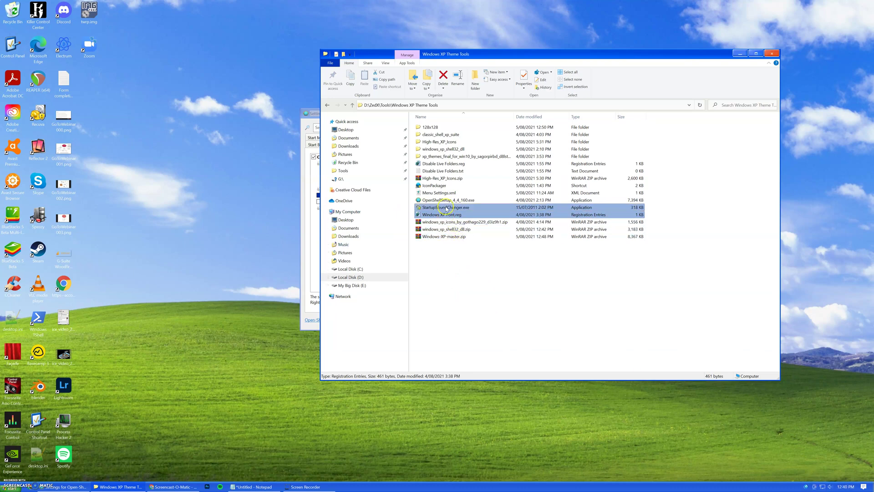
{"action": "left_click", "coordinate": [448, 209], "text": "ctrl"}
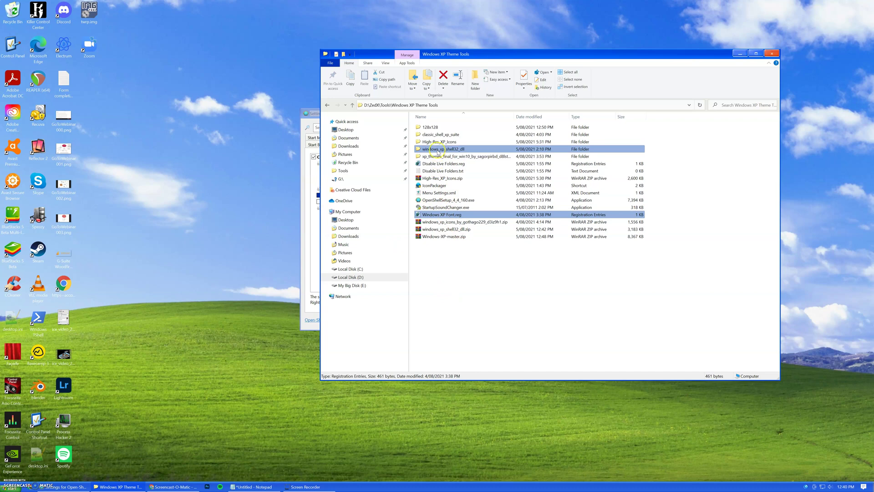
{"action": "left_click", "coordinate": [440, 128], "text": "ctrl"}
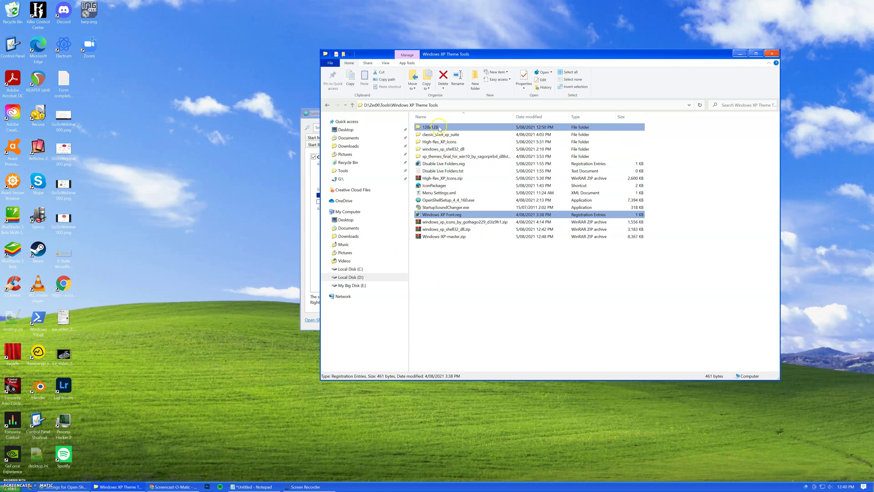
Search 'sound' from Start and show the Sound dialog's Sounds tab with the Windows XP (modified) scheme.
{"action": "right_click", "coordinate": [209, 198]}
{"action": "left_click", "coordinate": [184, 256]}
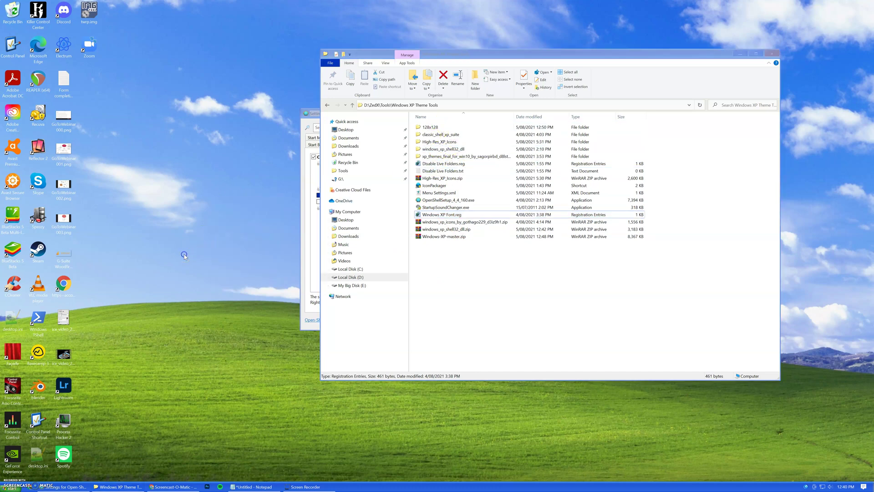
{"action": "key", "text": "super"}
{"action": "type", "text": "sound"}
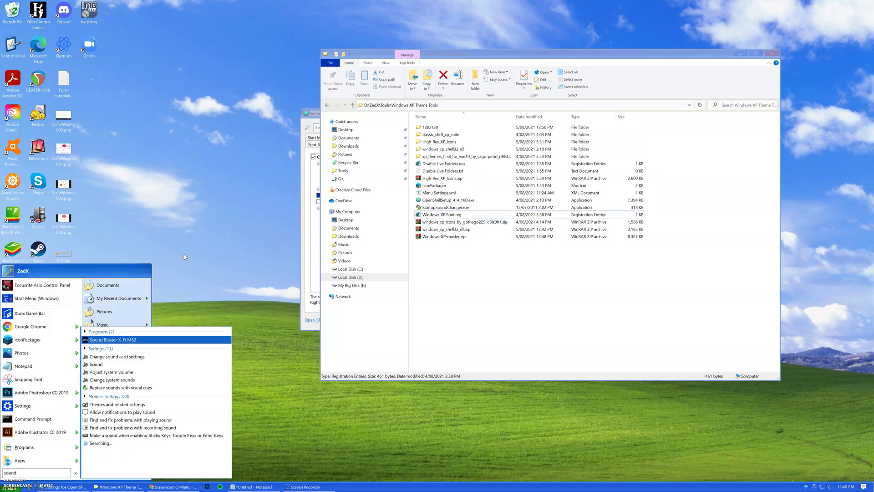
{"action": "left_click", "coordinate": [113, 194]}
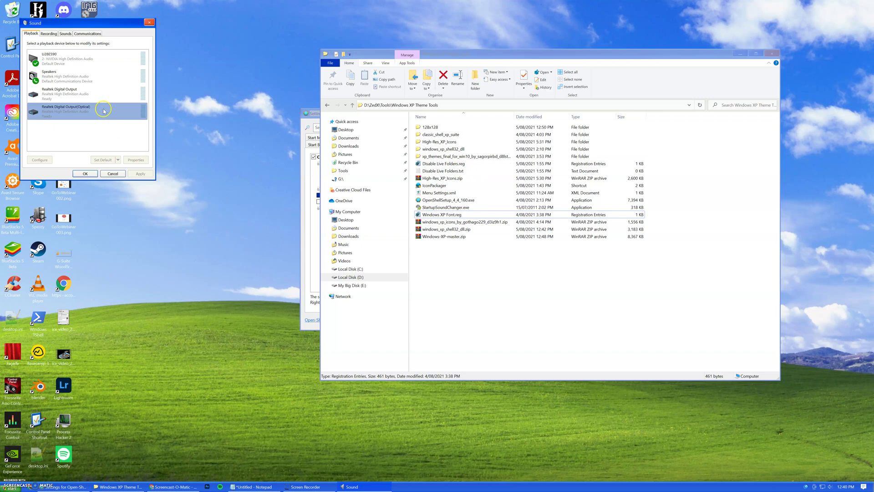
{"action": "left_click", "coordinate": [66, 33]}
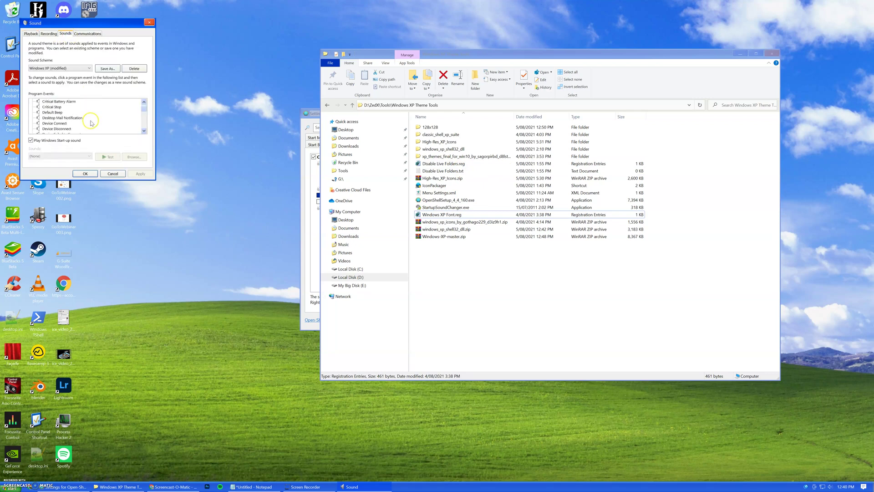
Preview the Windows Log-off sound twice, raising the system volume in between.
{"action": "scroll", "coordinate": [91, 123], "scroll_direction": "down", "scroll_amount": 7}
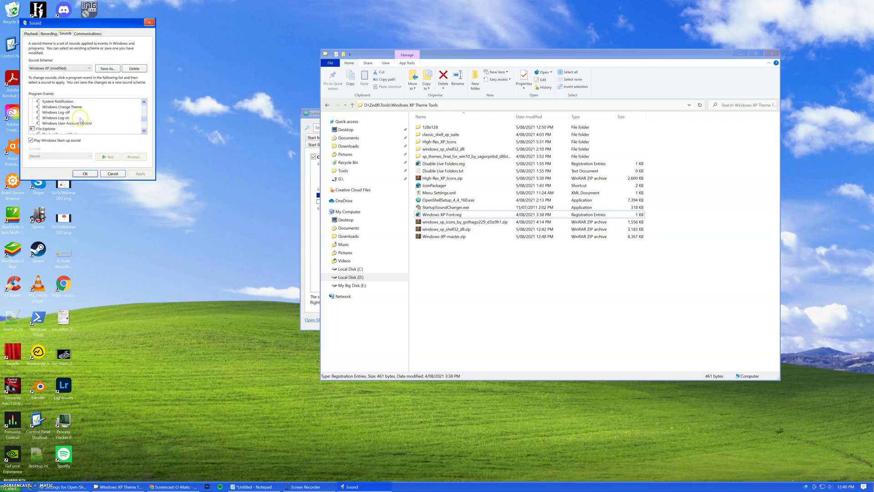
{"action": "scroll", "coordinate": [67, 121], "scroll_direction": "up", "scroll_amount": 1}
{"action": "left_click", "coordinate": [61, 113]}
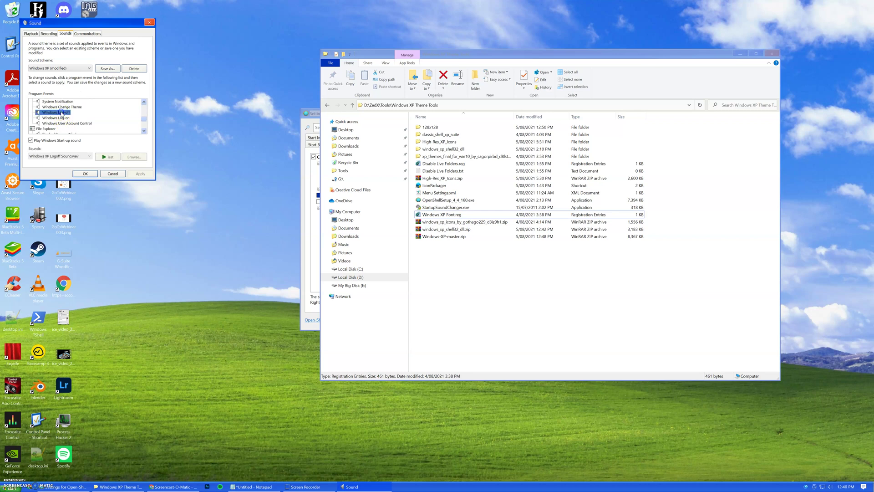
{"action": "left_click", "coordinate": [102, 157]}
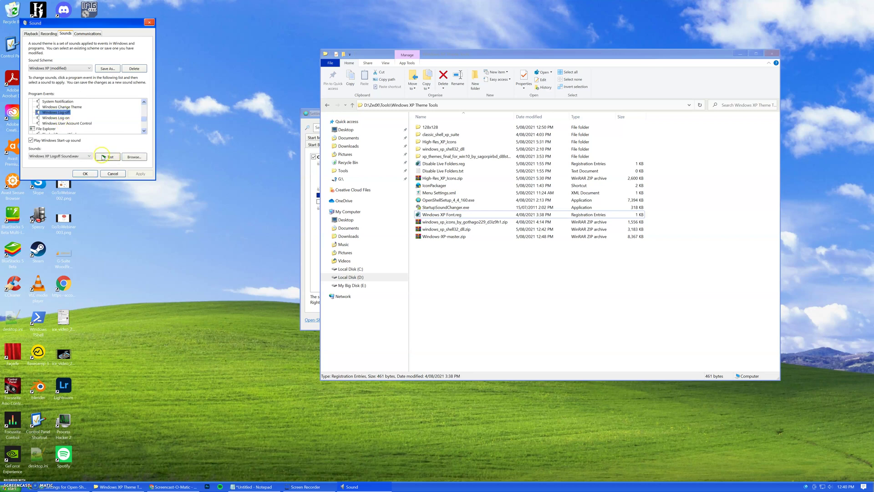
{"action": "key", "text": "XF86AudioRaiseVolume"}
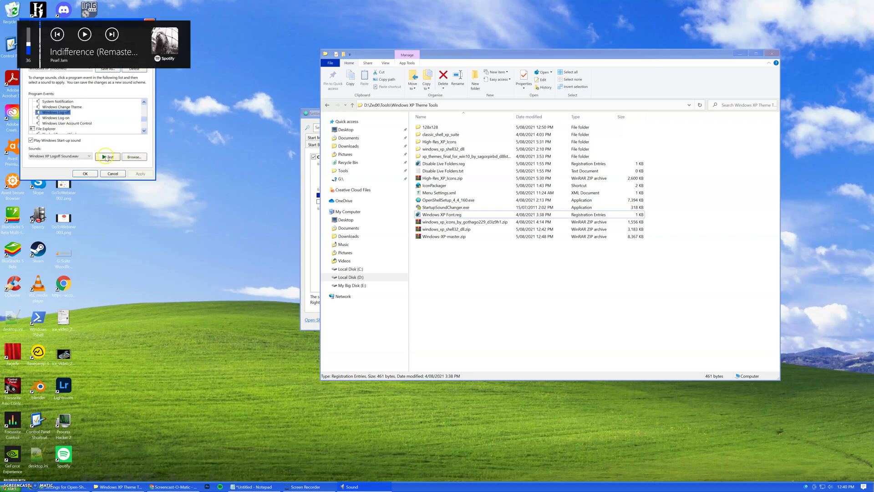
{"action": "left_click", "coordinate": [106, 158]}
Preview the Windows User Account Control and Windows Change Theme sounds.
{"action": "left_click", "coordinate": [59, 118]}
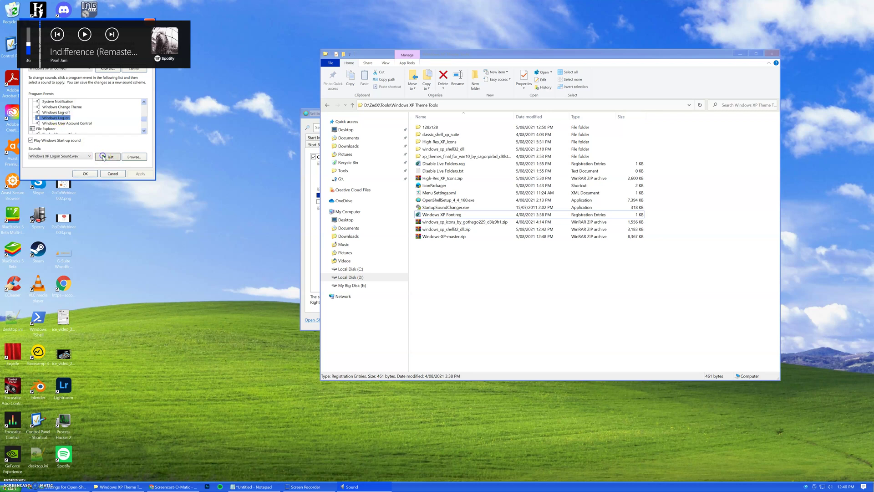
{"action": "left_click", "coordinate": [80, 123]}
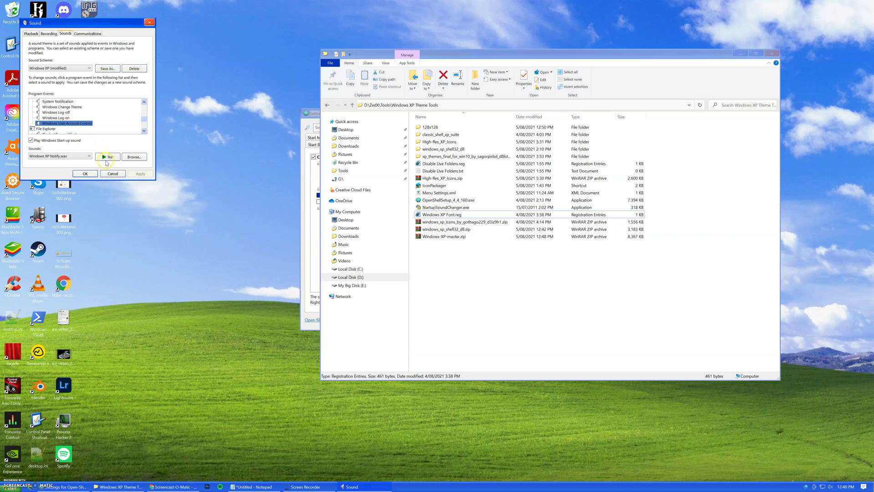
{"action": "left_click", "coordinate": [104, 158]}
{"action": "scroll", "coordinate": [79, 119], "scroll_direction": "up", "scroll_amount": 1}
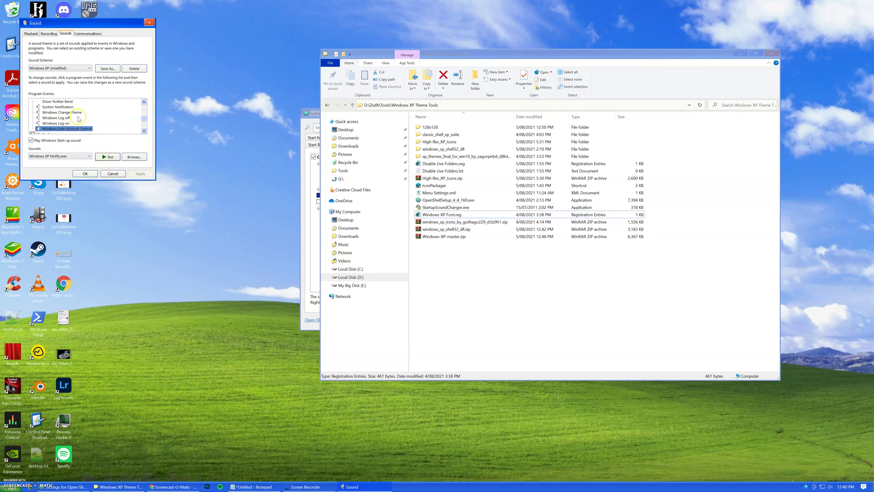
{"action": "left_click", "coordinate": [64, 112]}
{"action": "left_click", "coordinate": [105, 156]}
Select System Notification and Program Error events, then preview the Print Complete sound.
{"action": "scroll", "coordinate": [79, 132], "scroll_direction": "up", "scroll_amount": 1}
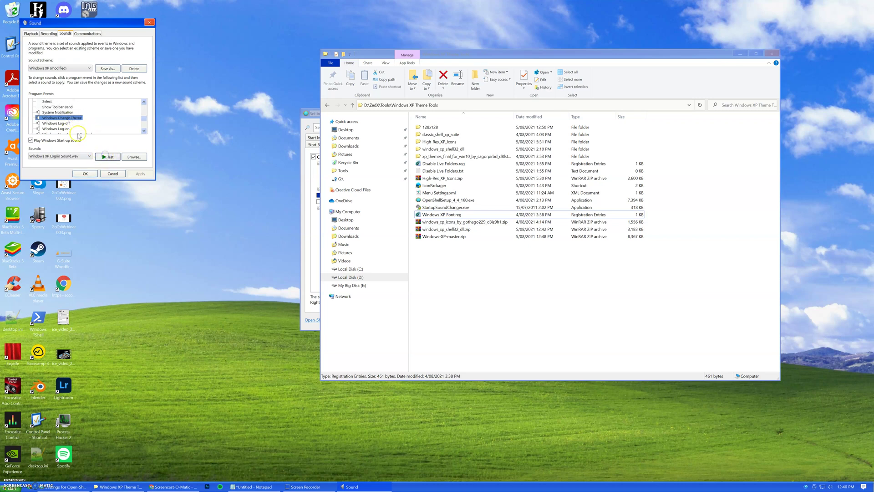
{"action": "left_click", "coordinate": [62, 113]}
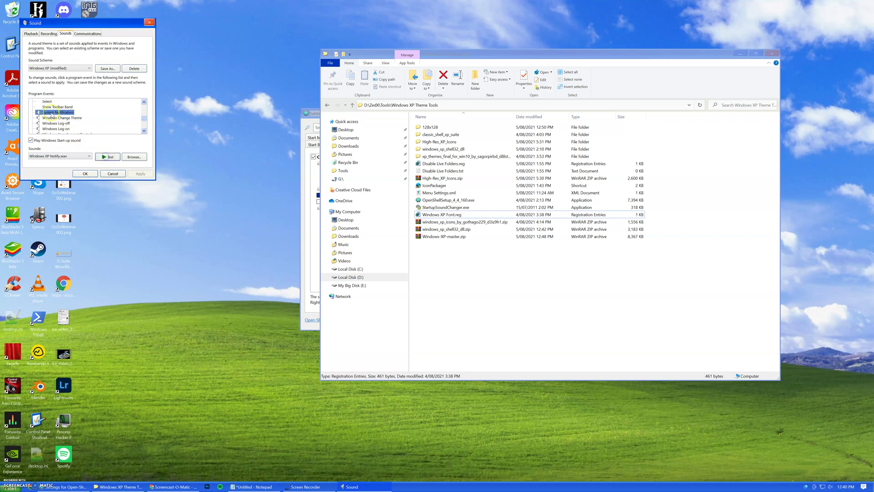
{"action": "scroll", "coordinate": [57, 118], "scroll_direction": "up", "scroll_amount": 3}
{"action": "left_click", "coordinate": [56, 123]}
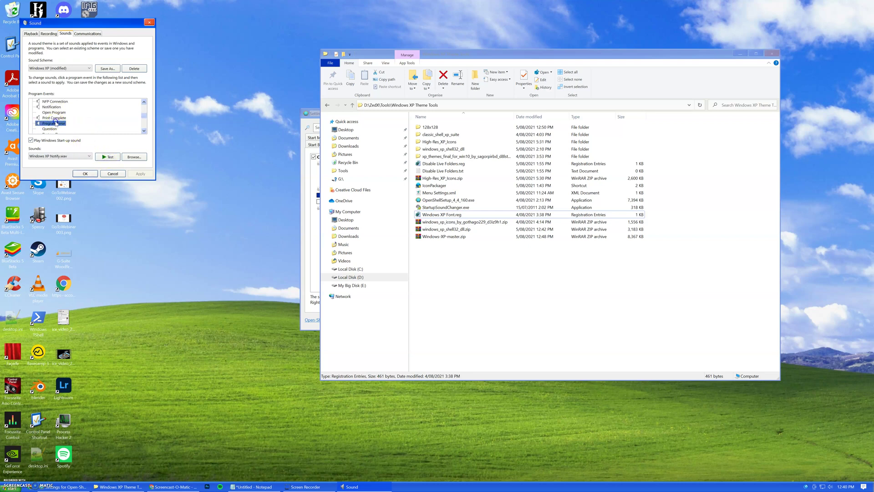
{"action": "left_click", "coordinate": [63, 118]}
{"action": "left_click", "coordinate": [99, 157]}
Browse up through Notification, NFP Connection, New Text Message, New Mail and New Fax events.
{"action": "key", "text": "Up"}
{"action": "key", "text": "Up"}
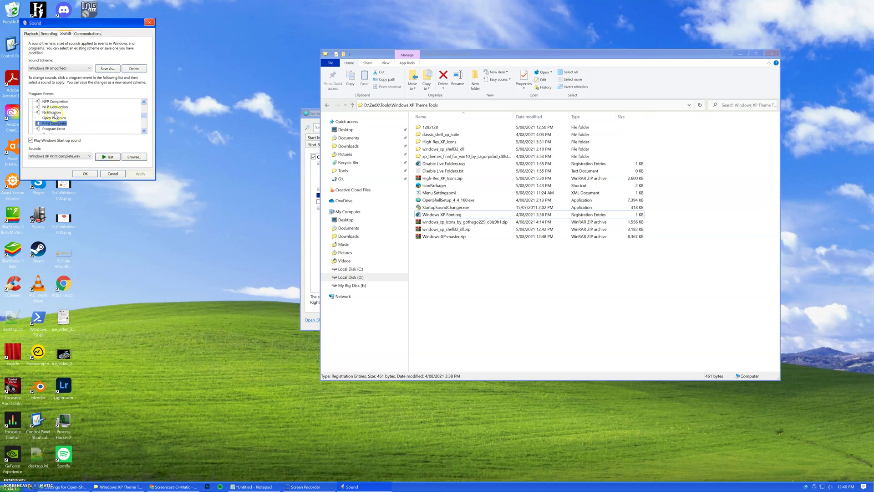
{"action": "scroll", "coordinate": [63, 127], "scroll_direction": "up", "scroll_amount": 1}
{"action": "left_click", "coordinate": [54, 118]}
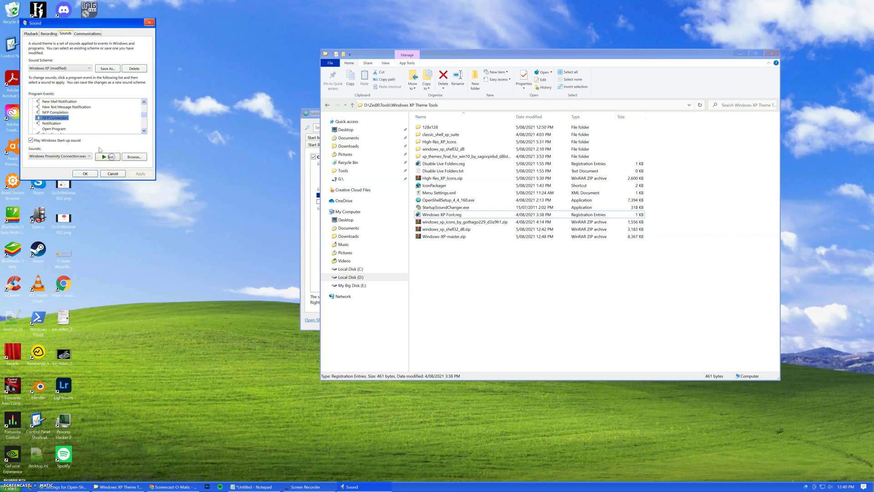
{"action": "left_click", "coordinate": [54, 117]}
{"action": "key", "text": "Up"}
{"action": "key", "text": "Up"}
{"action": "scroll", "coordinate": [94, 142], "scroll_direction": "up", "scroll_amount": 1}
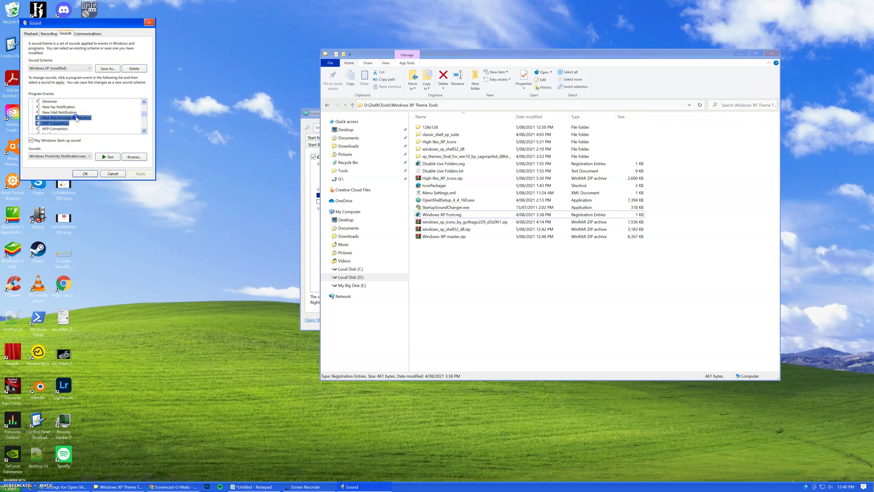
{"action": "scroll", "coordinate": [108, 158], "scroll_direction": "up", "scroll_amount": 1}
{"action": "key", "text": "Up"}
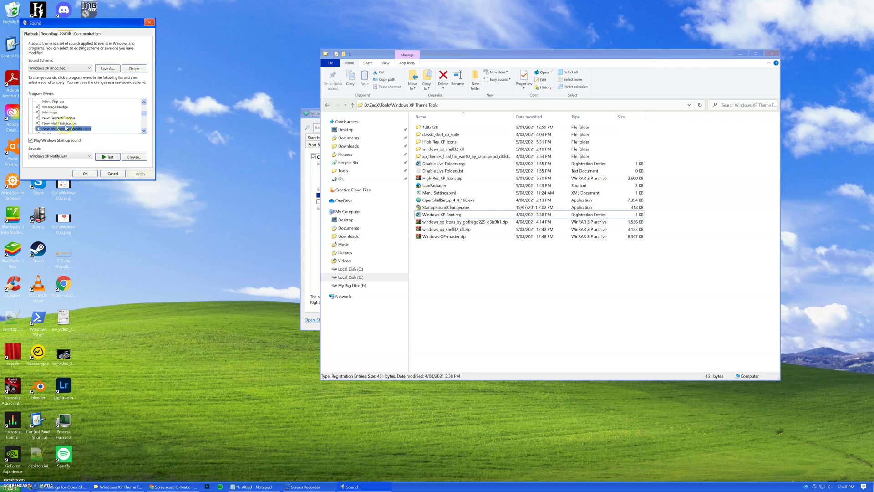
{"action": "key", "text": "Up"}
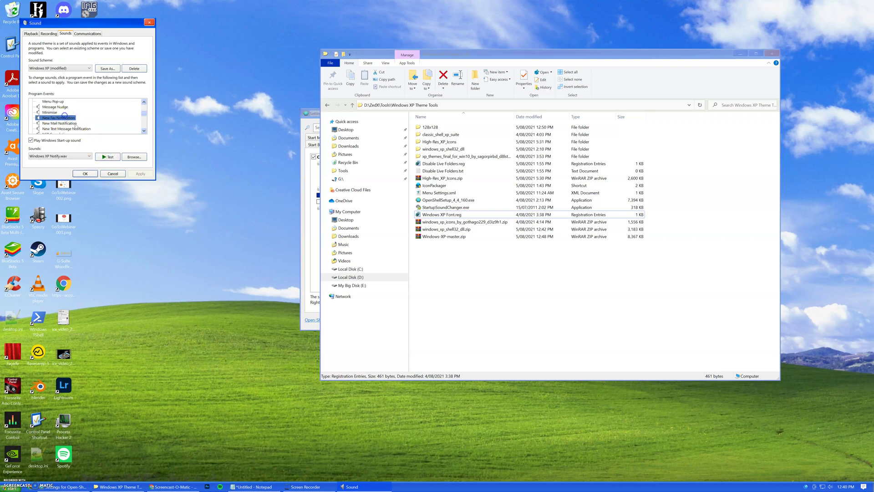
{"action": "scroll", "coordinate": [69, 124], "scroll_direction": "up", "scroll_amount": 1}
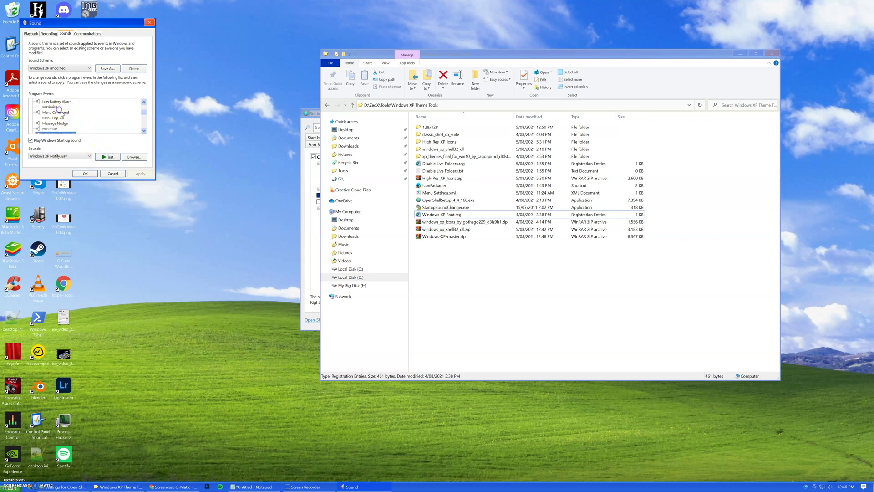
Select events from Menu Command up to Device Disconnect, previewing the Device Disconnect sound.
{"action": "left_click", "coordinate": [56, 112]}
{"action": "left_click", "coordinate": [57, 101]}
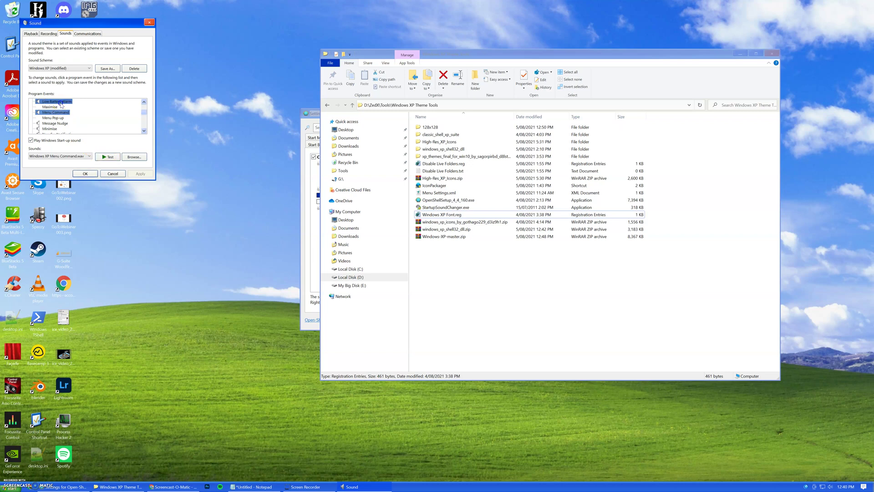
{"action": "scroll", "coordinate": [59, 111], "scroll_direction": "up", "scroll_amount": 1}
{"action": "left_click", "coordinate": [58, 108]}
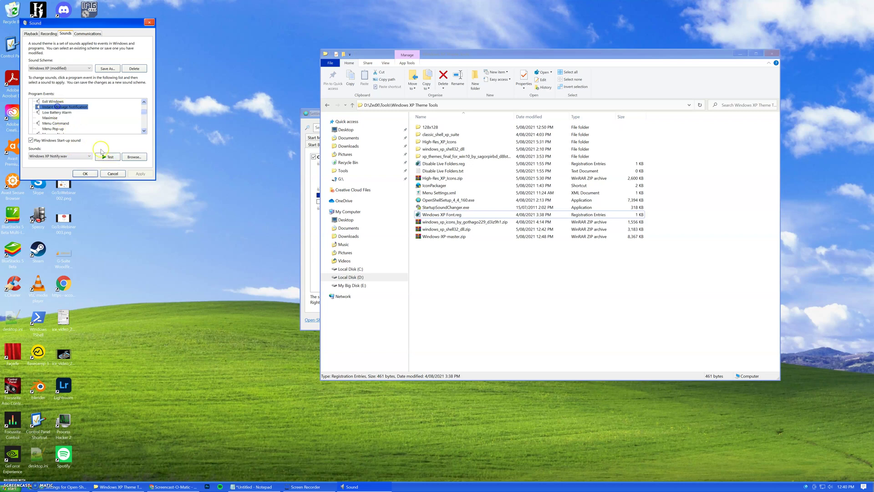
{"action": "left_click", "coordinate": [50, 102]}
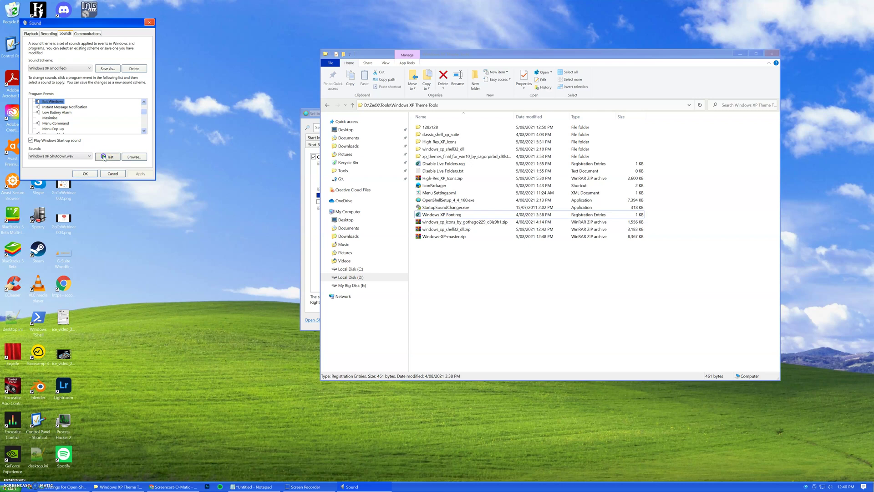
{"action": "scroll", "coordinate": [60, 111], "scroll_direction": "up", "scroll_amount": 1}
{"action": "left_click", "coordinate": [60, 113]}
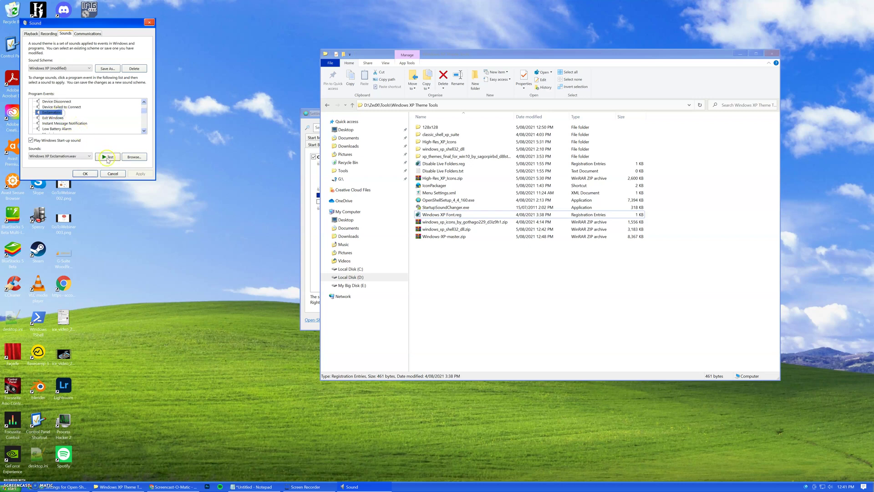
{"action": "scroll", "coordinate": [61, 113], "scroll_direction": "up", "scroll_amount": 1}
{"action": "left_click", "coordinate": [60, 112]}
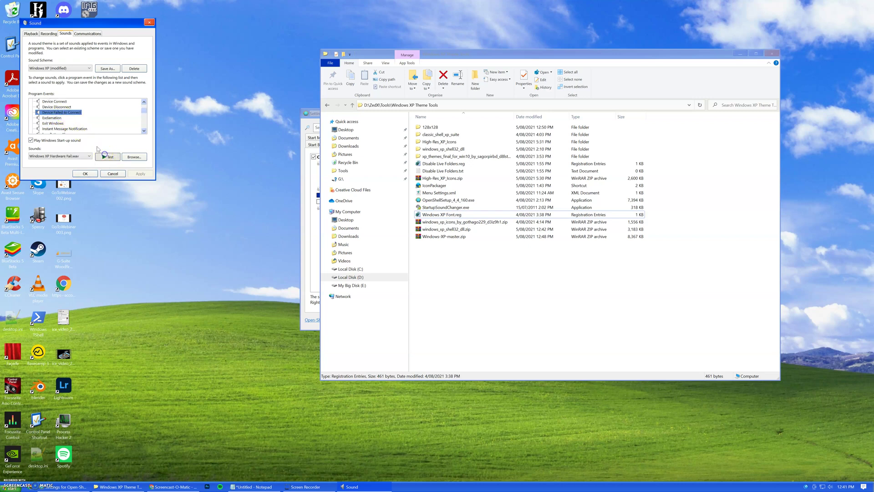
{"action": "scroll", "coordinate": [61, 112], "scroll_direction": "up", "scroll_amount": 1}
{"action": "left_click", "coordinate": [61, 112]}
{"action": "left_click", "coordinate": [108, 156]}
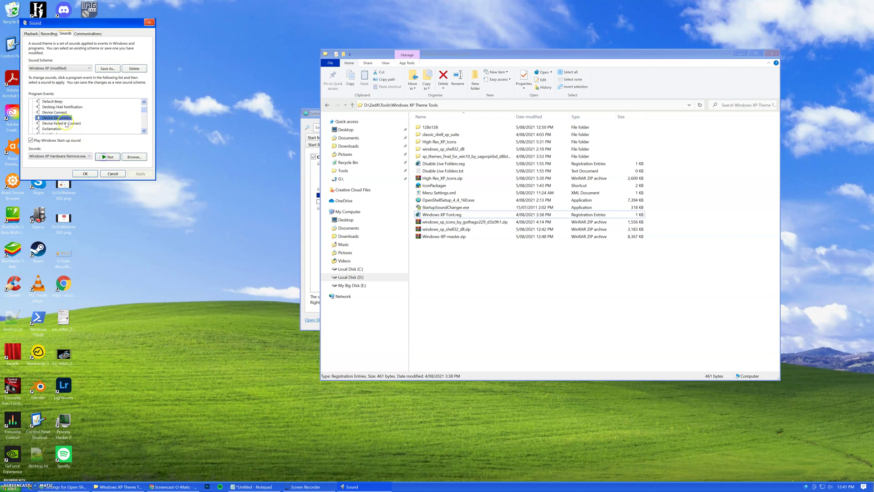
Select the Exit Windows event and close the Sound dialog.
{"action": "scroll", "coordinate": [59, 120], "scroll_direction": "down", "scroll_amount": 1}
{"action": "left_click", "coordinate": [58, 118]}
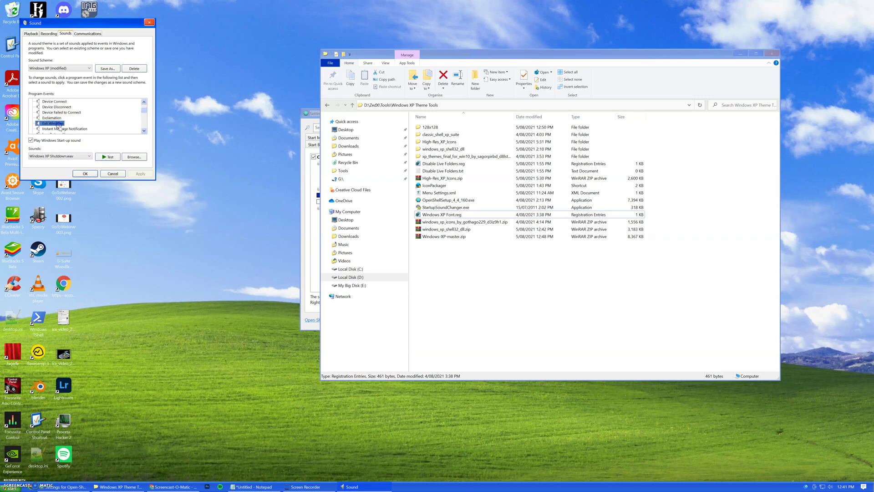
{"action": "left_click", "coordinate": [109, 172]}
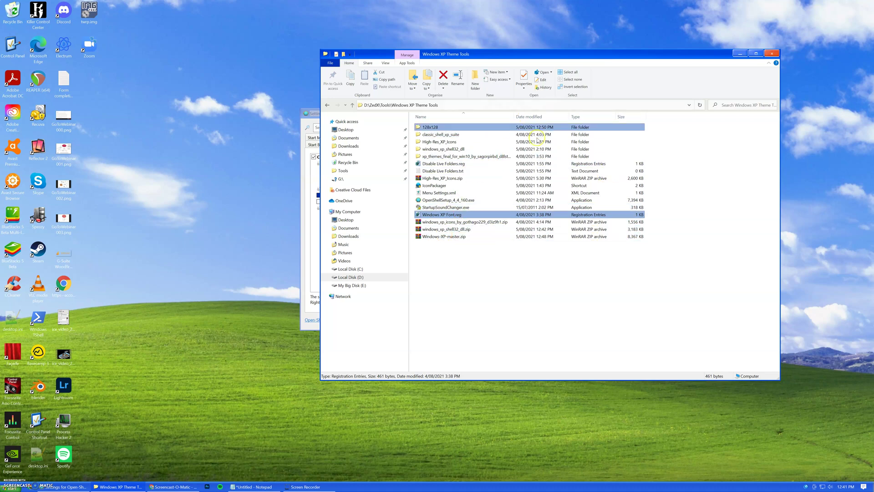
Close the Windows XP Theme Tools window and cancel the Open-Shell Menu settings dialog.
{"action": "left_click", "coordinate": [772, 55]}
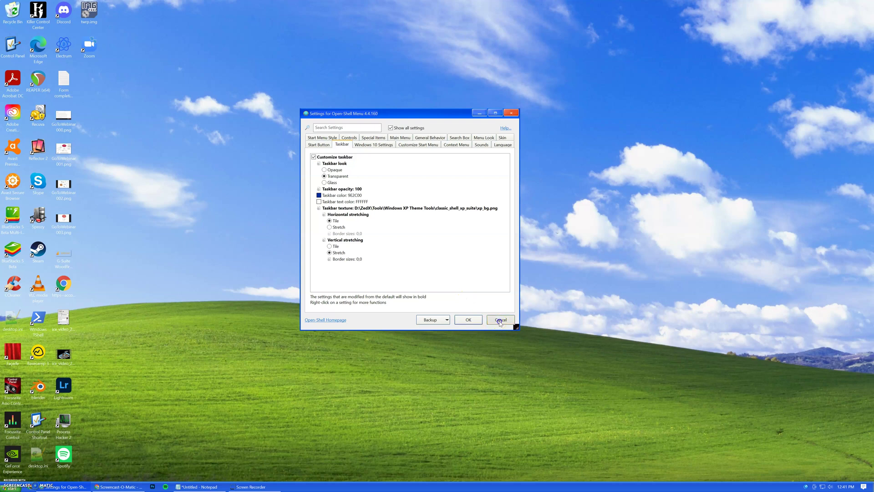
{"action": "left_click", "coordinate": [500, 320]}
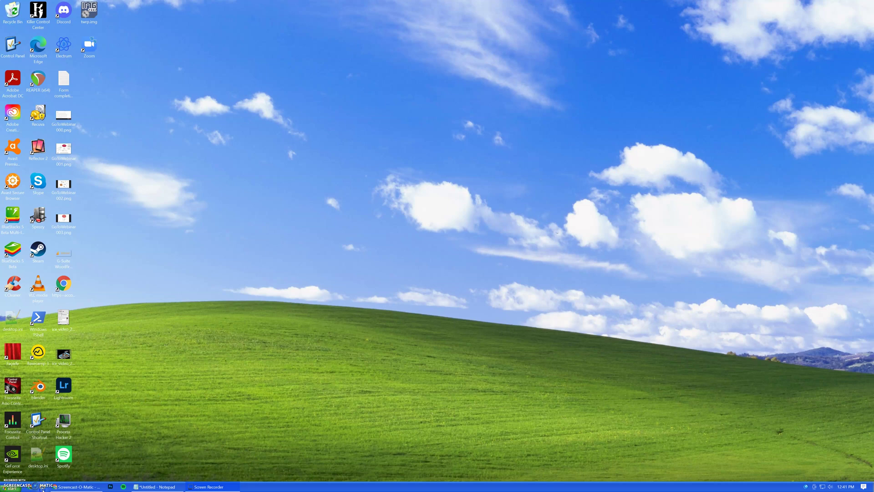
{"action": "left_click", "coordinate": [42, 489]}
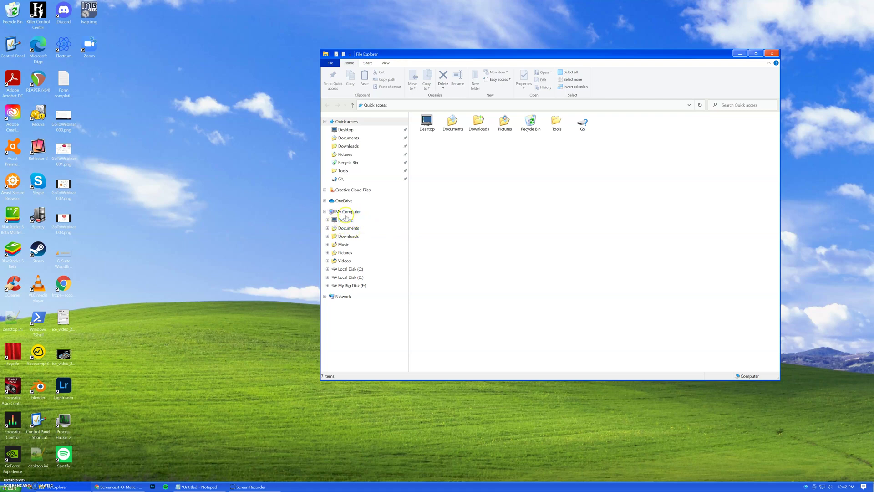
{"action": "left_click", "coordinate": [348, 212]}
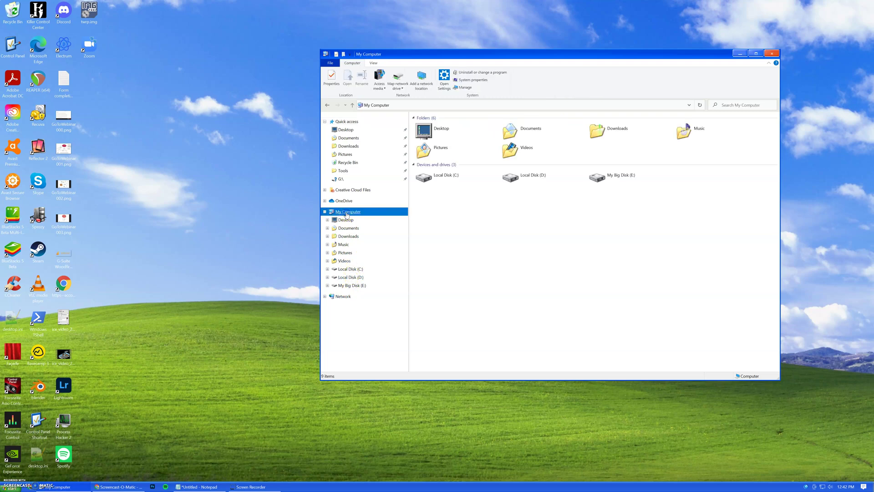
{"action": "left_click", "coordinate": [557, 182]}
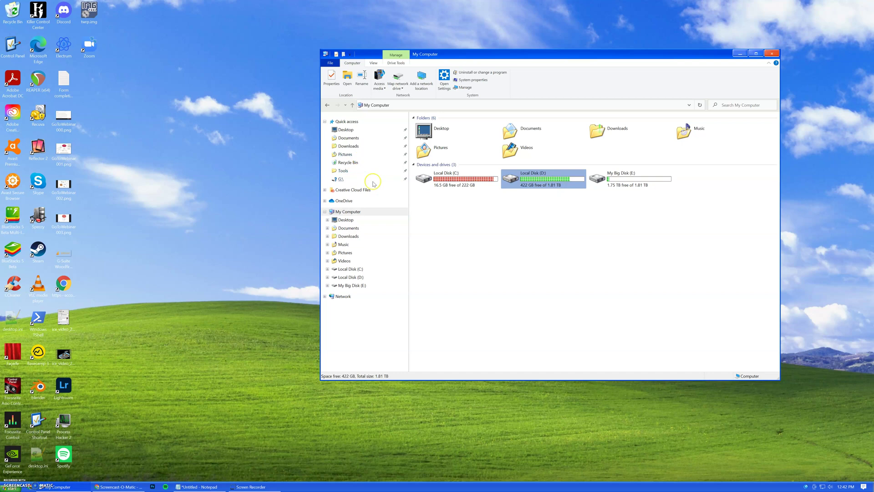
{"action": "left_click", "coordinate": [772, 54]}
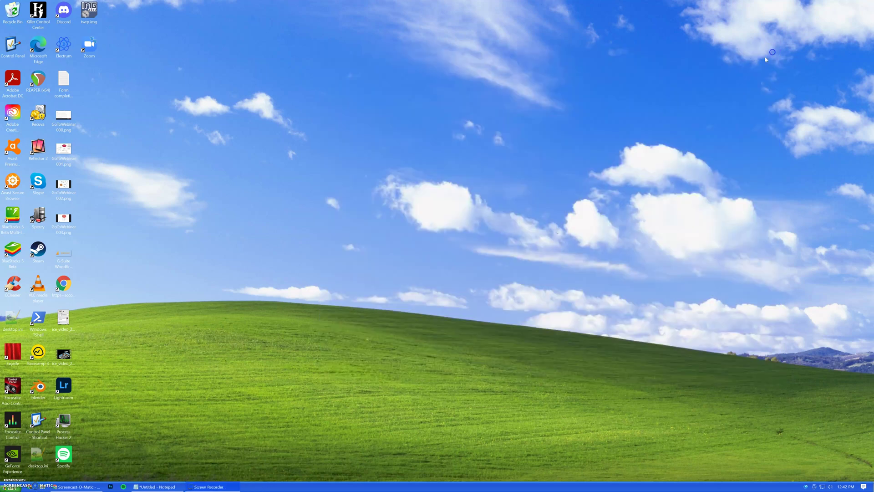